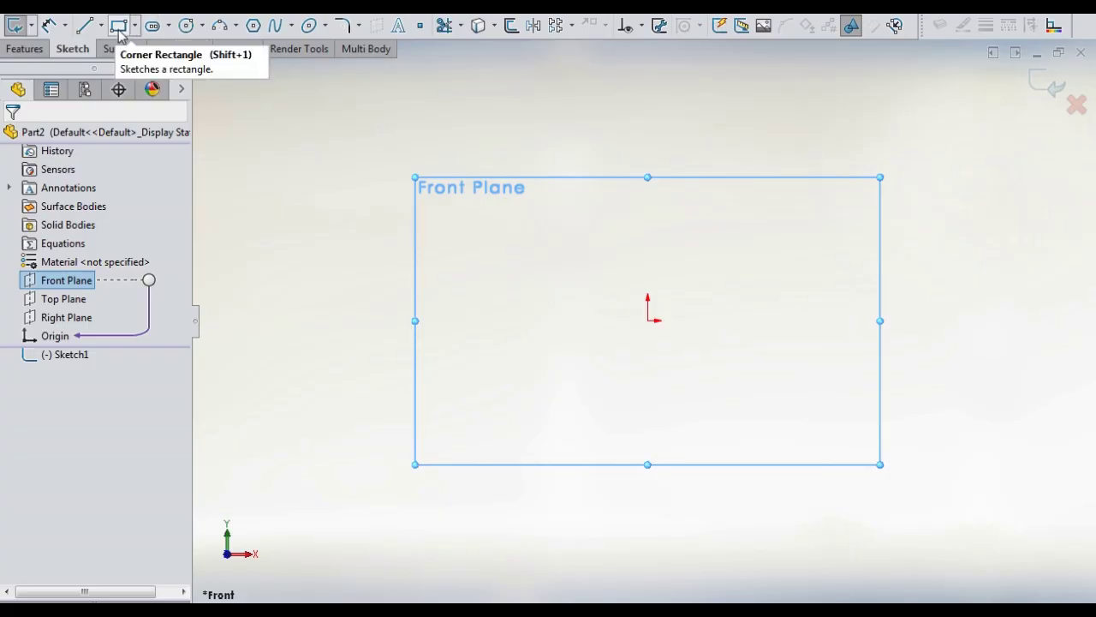
Draw a corner rectangle from the origin and dimension its length to 1000.
{"action": "left_click", "coordinate": [119, 29]}
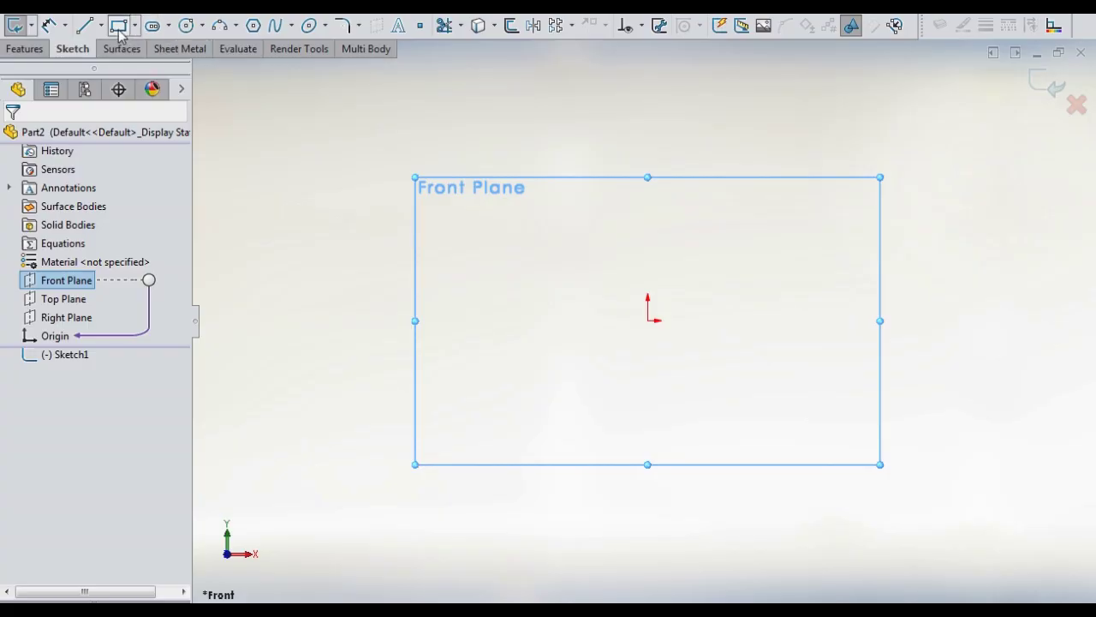
{"action": "left_click", "coordinate": [647, 320]}
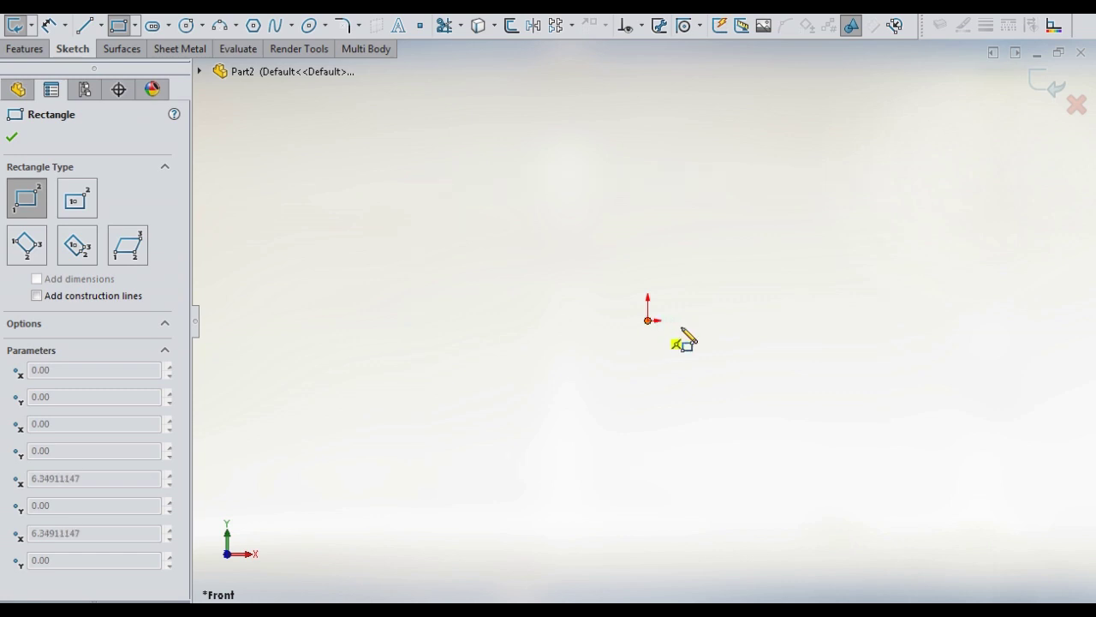
{"action": "left_click", "coordinate": [947, 335]}
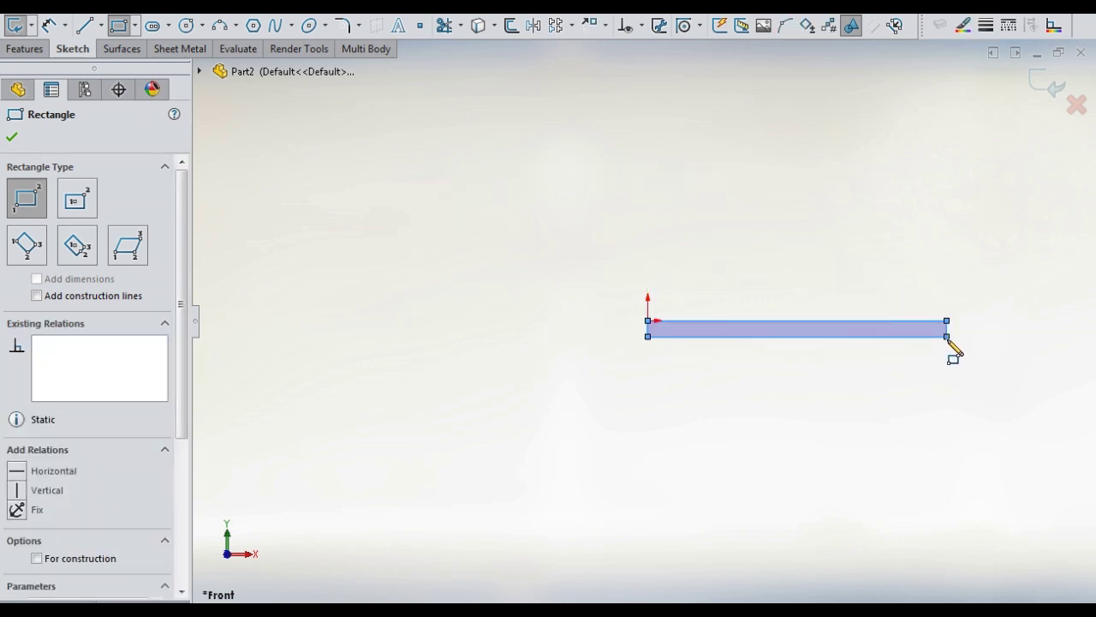
{"action": "right_click", "coordinate": [960, 364]}
{"action": "left_click", "coordinate": [961, 364]}
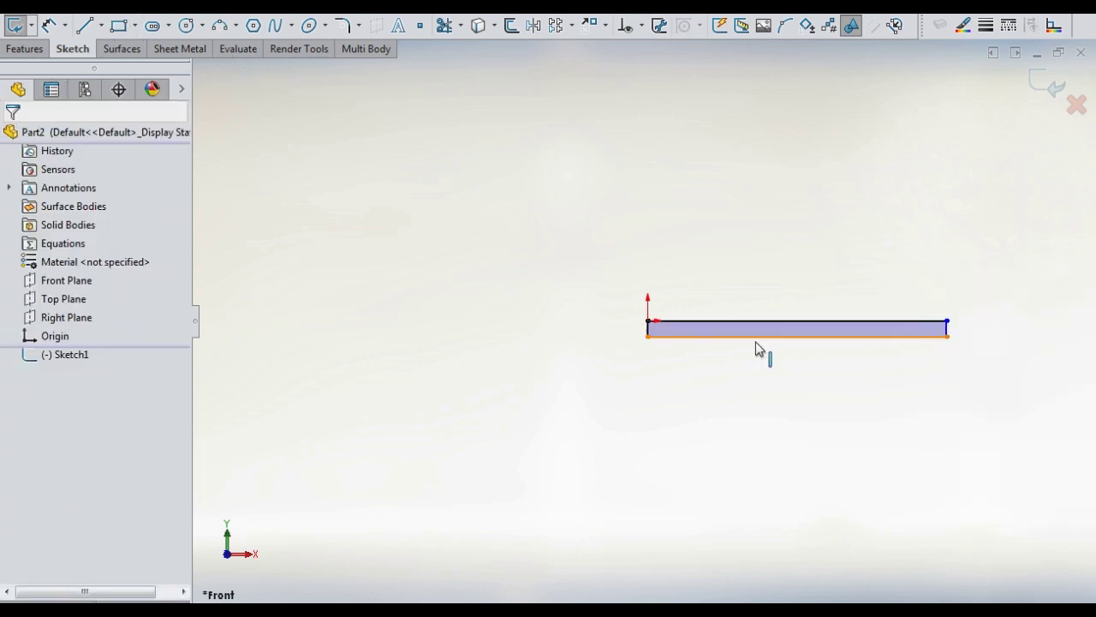
{"action": "mouse_move", "coordinate": [754, 277]}
{"action": "right_mouse_down"}
{"action": "mouse_move", "coordinate": [588, 288]}
{"action": "mouse_move", "coordinate": [641, 304]}
{"action": "right_mouse_up"}
{"action": "key", "text": "Escape"}
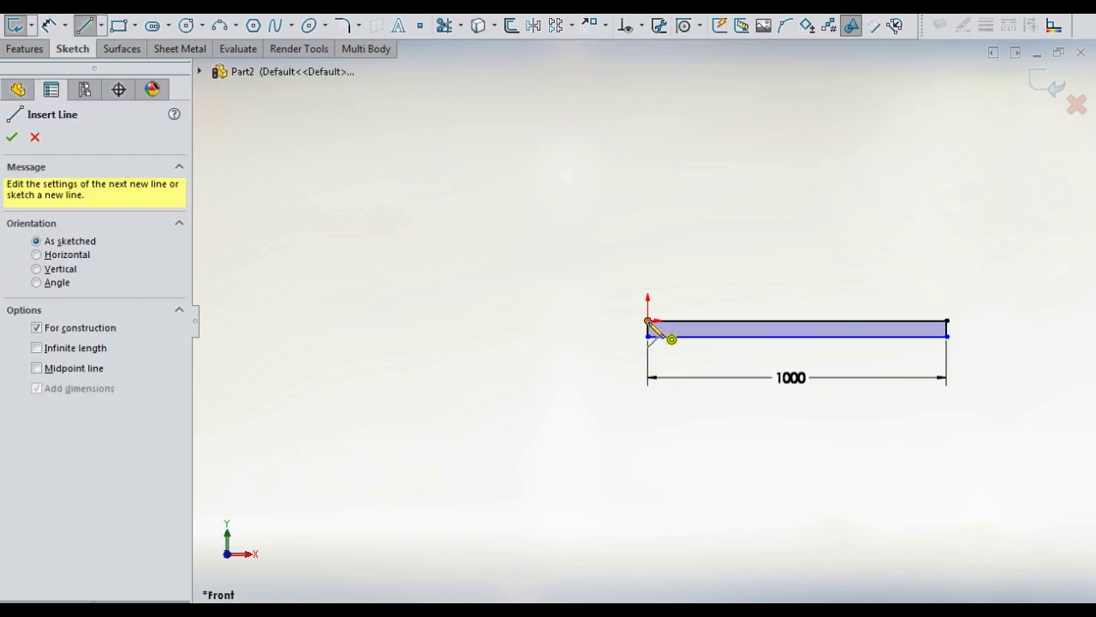
Add a centerline starting at the sketch origin along the profile.
{"action": "left_click", "coordinate": [647, 322]}
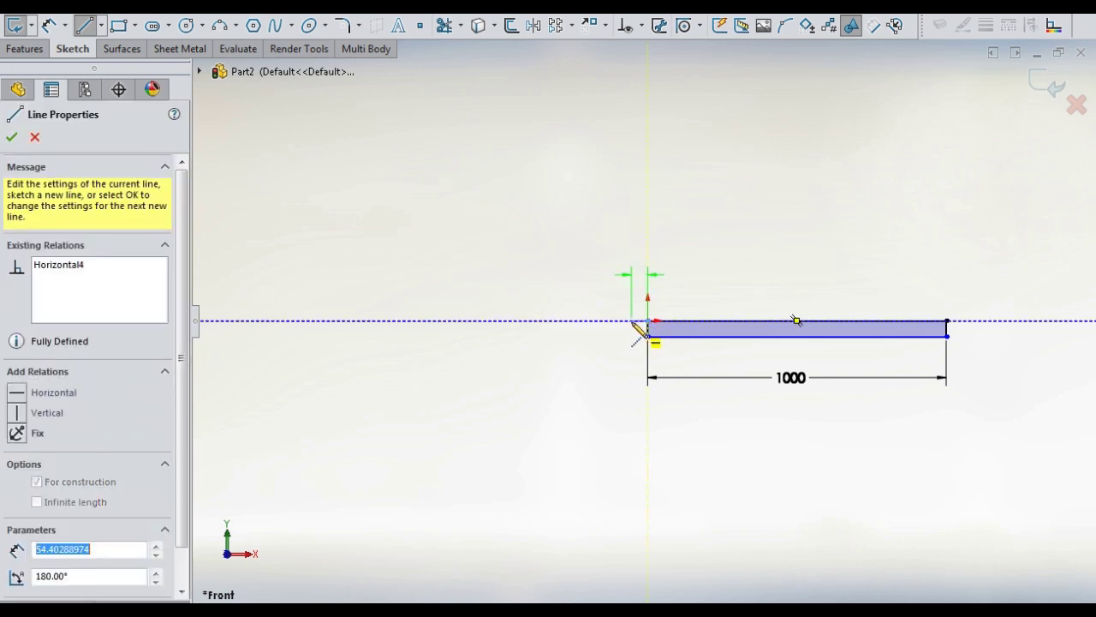
{"action": "key", "text": "Escape"}
{"action": "key", "text": "Escape"}
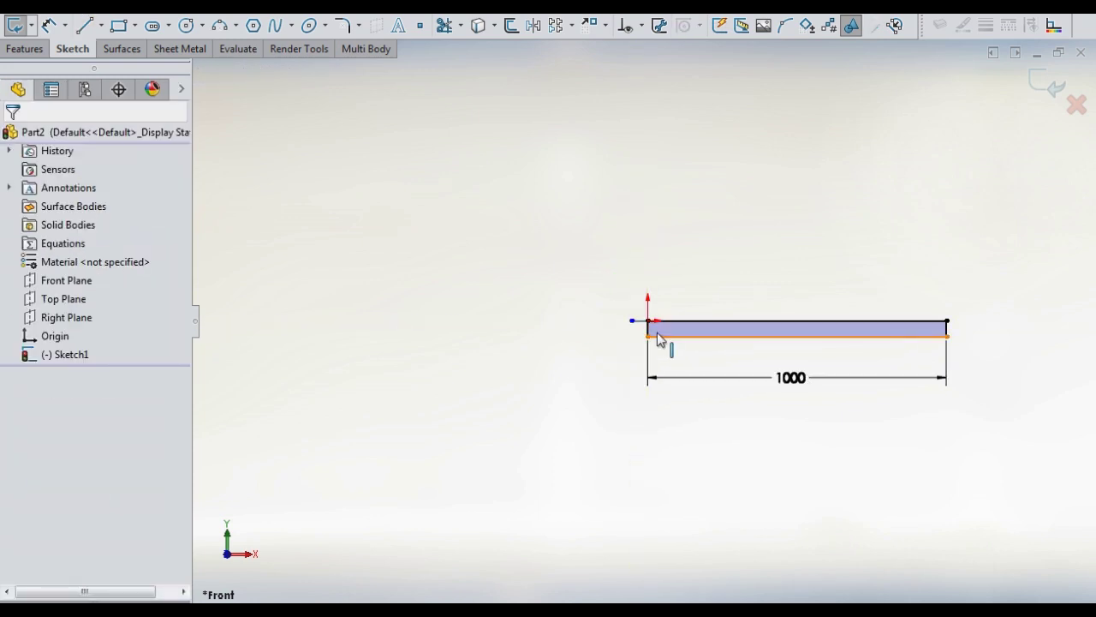
{"action": "scroll", "coordinate": [661, 332], "scroll_direction": "up", "scroll_amount": 2}
{"action": "right_click_drag", "start_coordinate": [662, 332], "coordinate": [631, 319]}
{"action": "scroll", "coordinate": [633, 322], "scroll_direction": "up", "scroll_amount": 2}
{"action": "scroll", "coordinate": [641, 325], "scroll_direction": "up", "scroll_amount": 2}
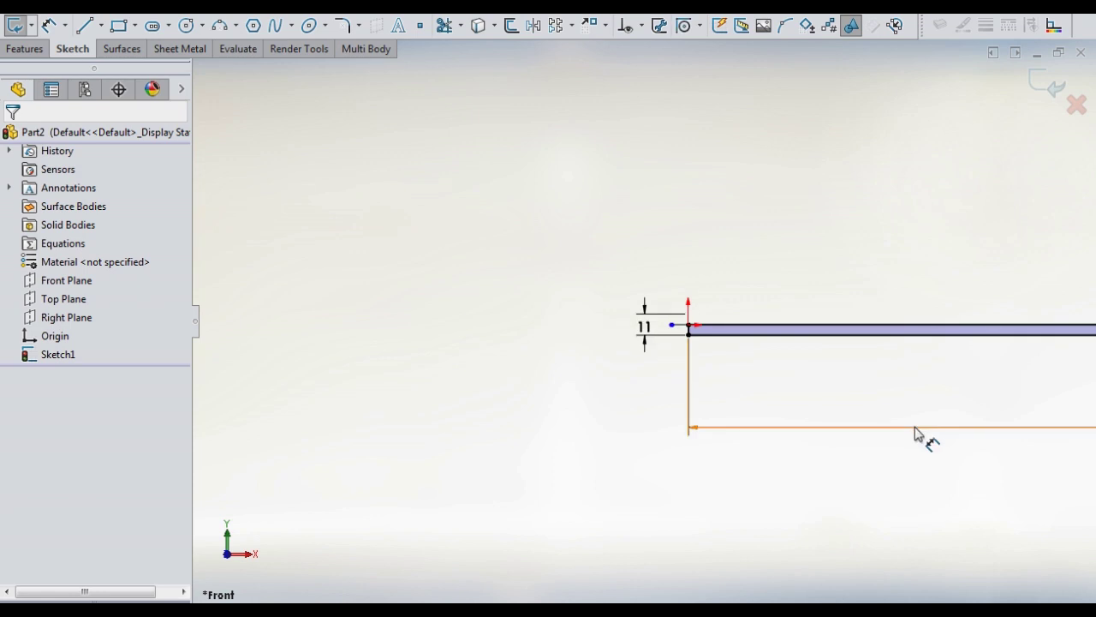
{"action": "scroll", "coordinate": [922, 436], "scroll_direction": "up", "scroll_amount": 3}
Dimension the 0.5 offset and 12 overall height, then fit the whole sketch in view.
{"action": "left_click", "coordinate": [561, 389]}
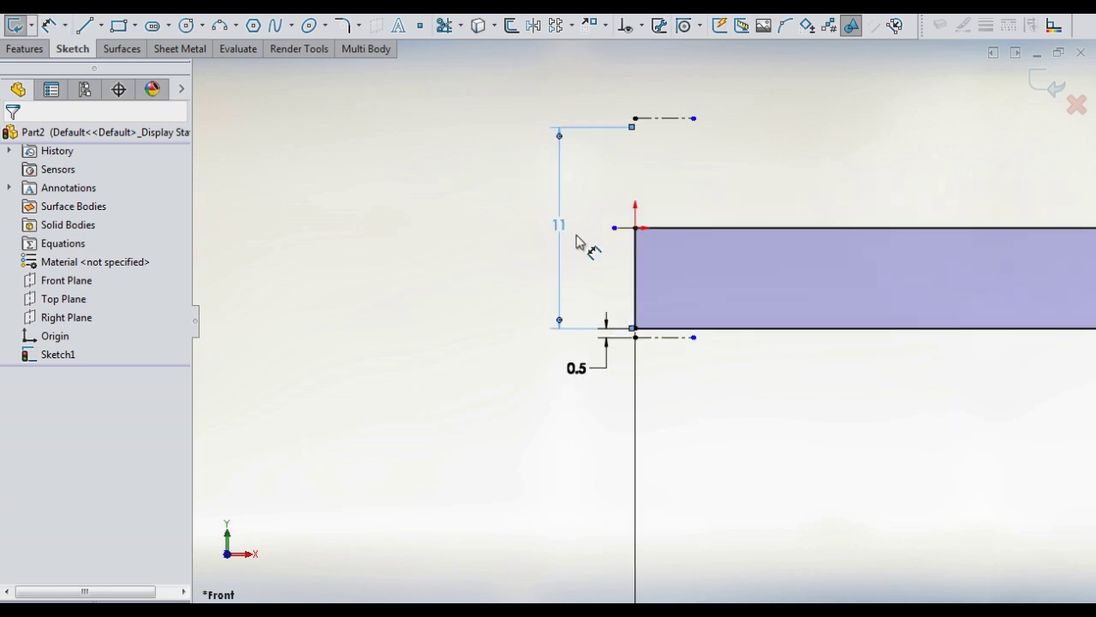
{"action": "scroll", "coordinate": [526, 357], "scroll_direction": "down", "scroll_amount": 2}
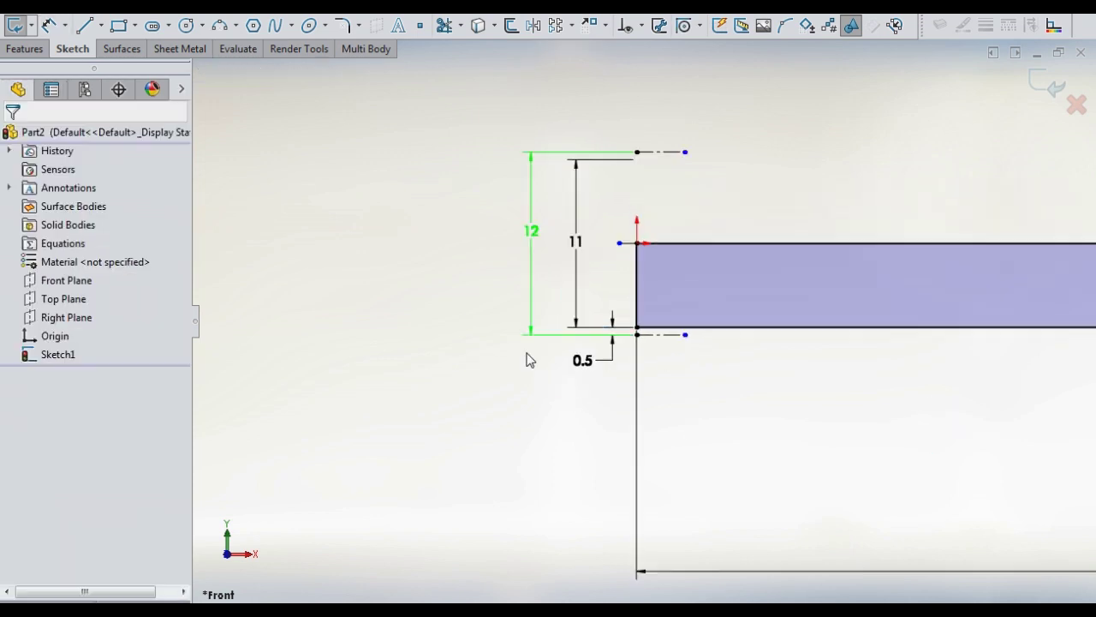
{"action": "scroll", "coordinate": [557, 274], "scroll_direction": "down", "scroll_amount": 1}
{"action": "left_click", "coordinate": [548, 257]}
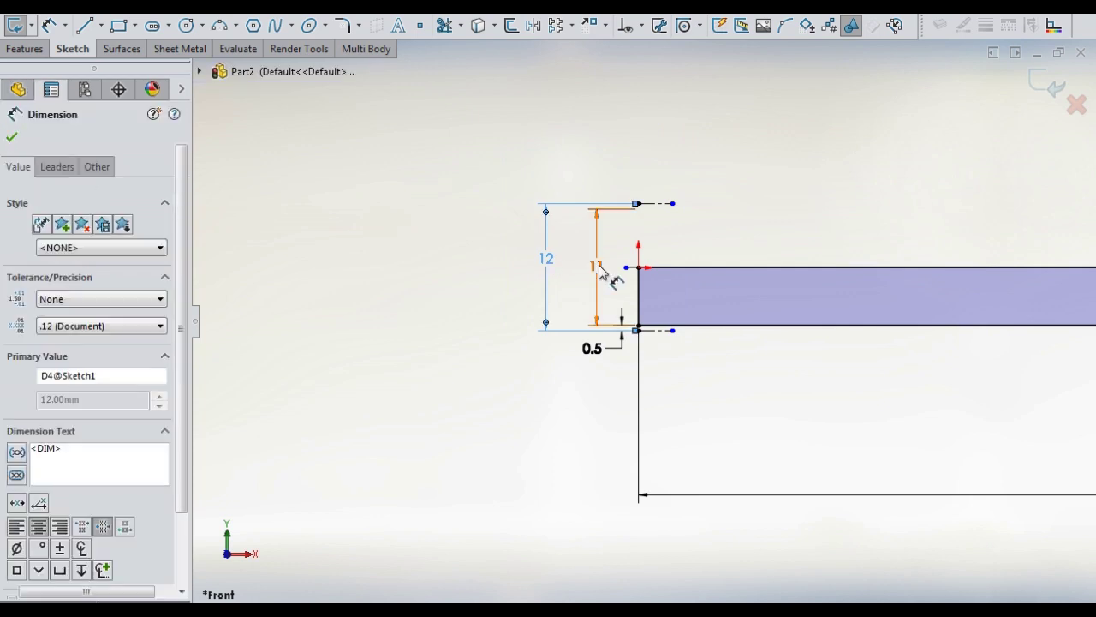
{"action": "key", "text": "Escape"}
{"action": "key", "text": "f"}
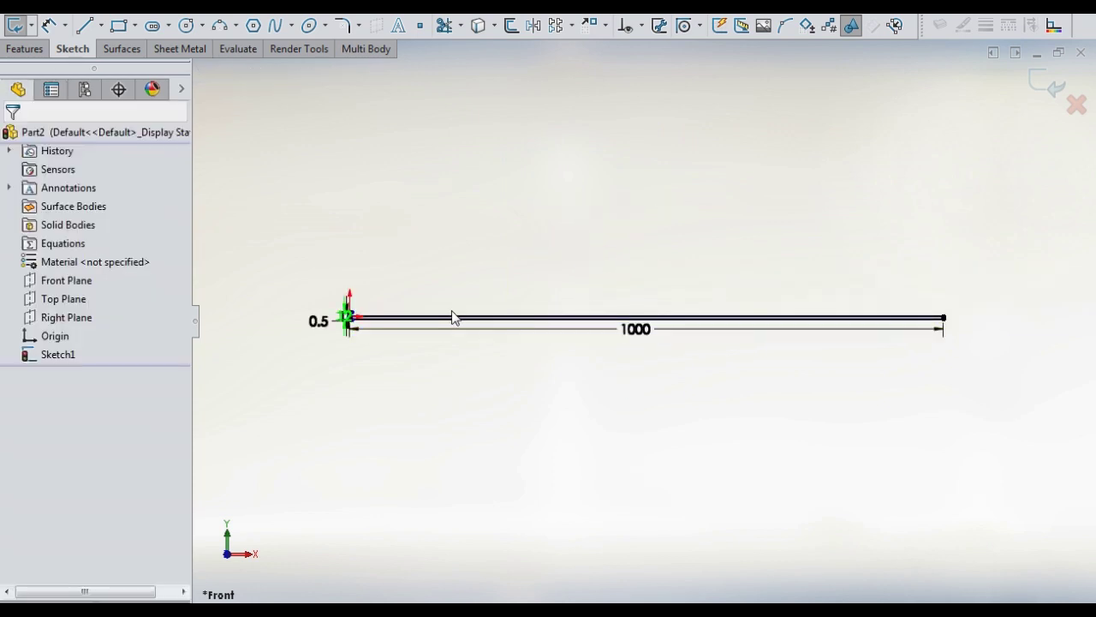
{"action": "scroll", "coordinate": [366, 310], "scroll_direction": "down", "scroll_amount": 1}
{"action": "scroll", "coordinate": [375, 353], "scroll_direction": "down", "scroll_amount": 3}
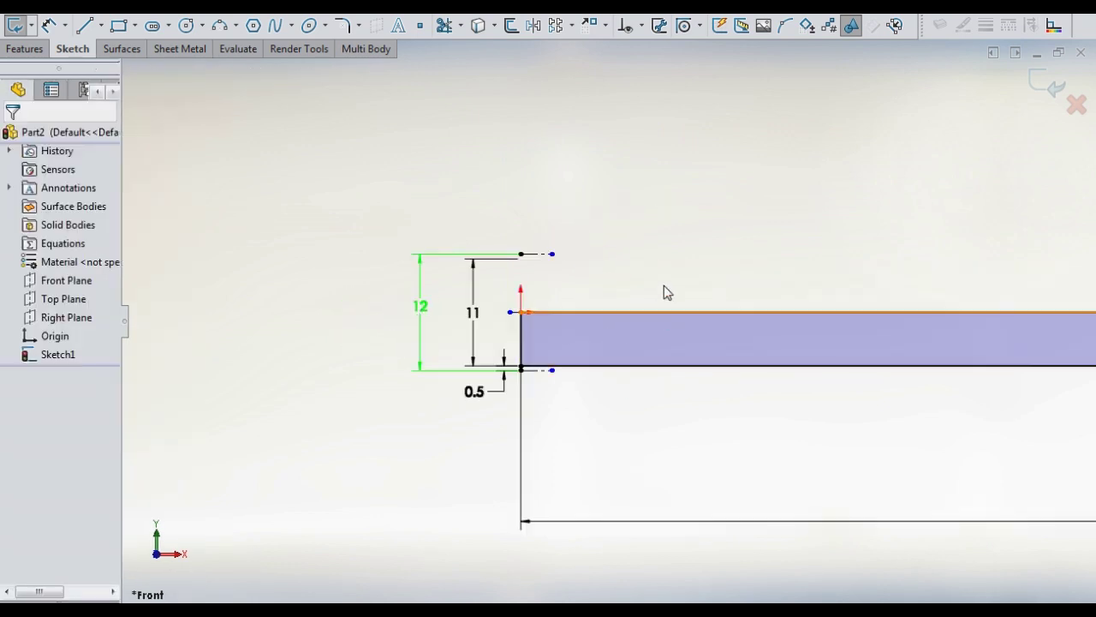
{"action": "key", "text": "f"}
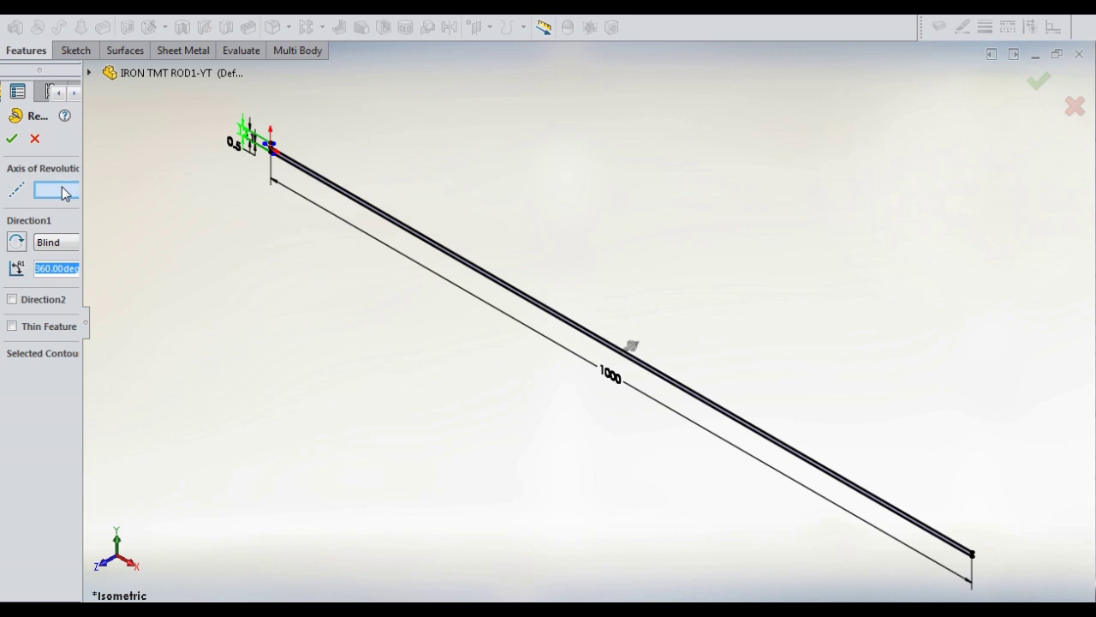
Revolve the profile Blind 360° about the long Line5 axis into a solid rod.
{"action": "left_click", "coordinate": [62, 192]}
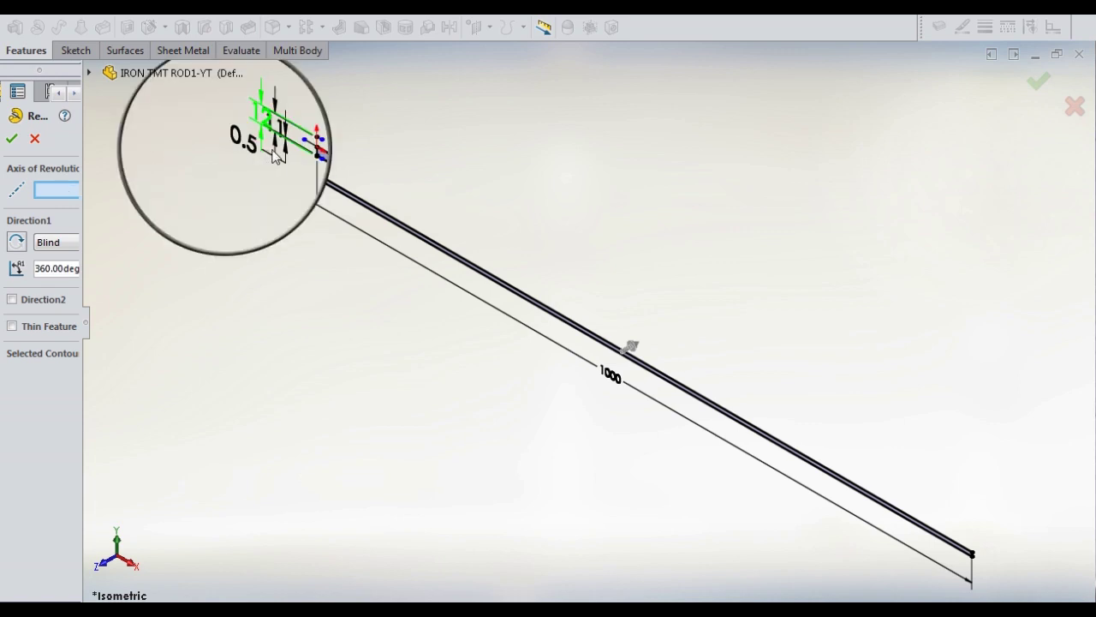
{"action": "left_click", "coordinate": [273, 153]}
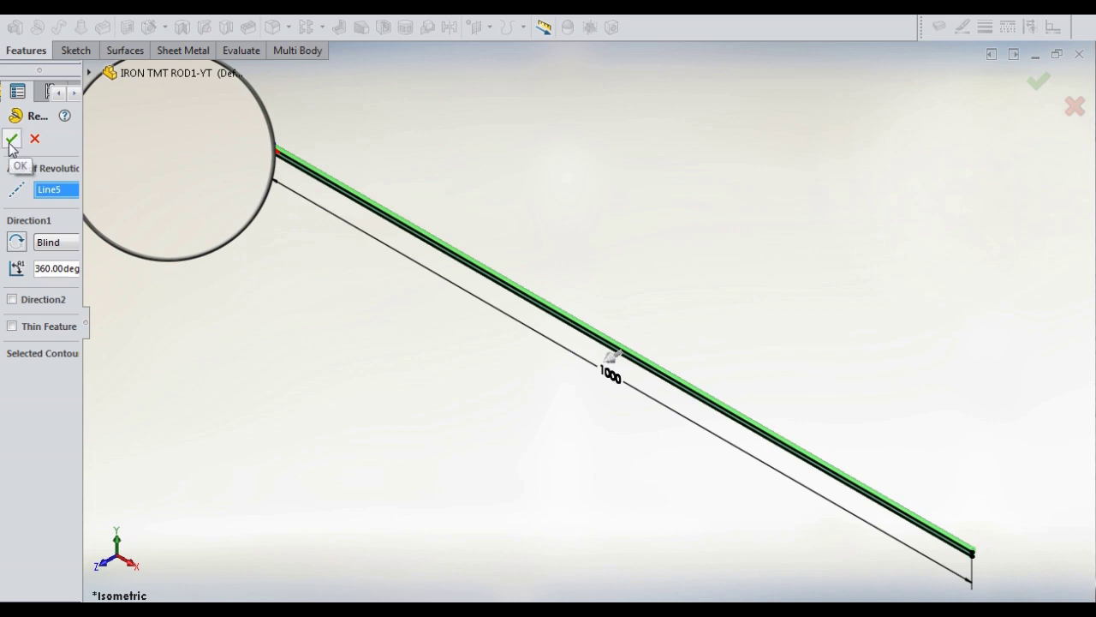
{"action": "key", "text": "Escape"}
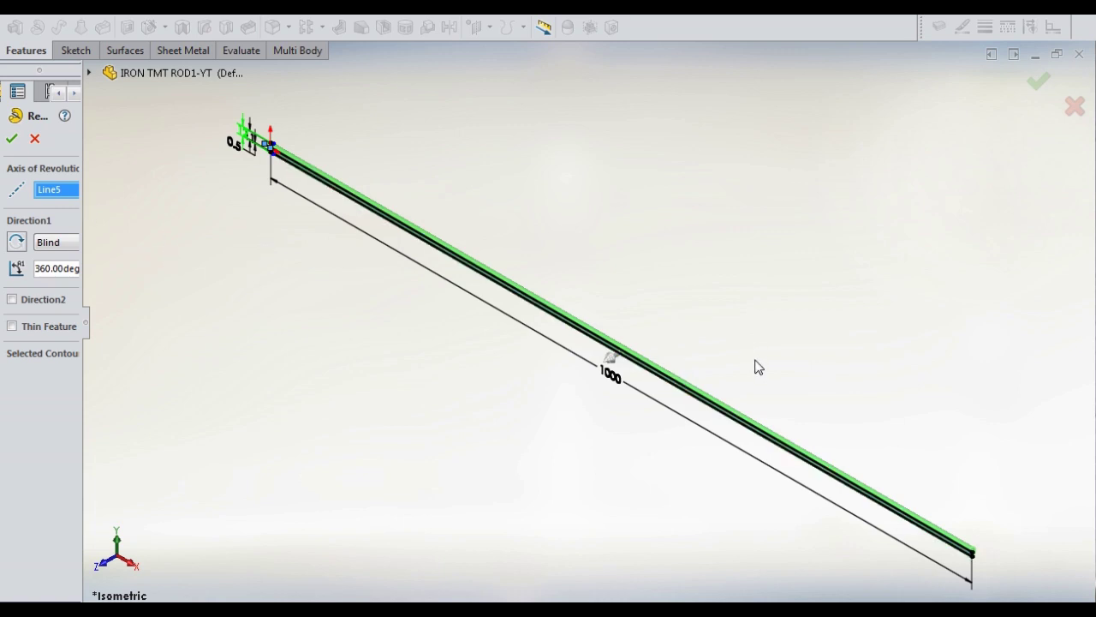
{"action": "scroll", "coordinate": [982, 555], "scroll_direction": "down", "scroll_amount": 1}
{"action": "scroll", "coordinate": [981, 556], "scroll_direction": "down", "scroll_amount": 1}
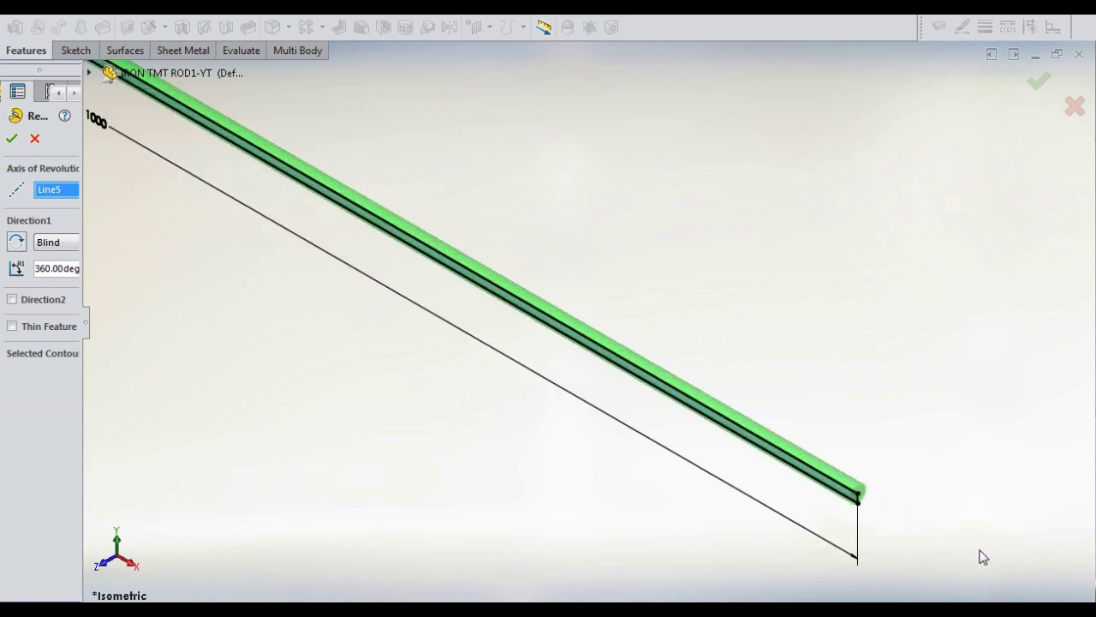
{"action": "scroll", "coordinate": [982, 556], "scroll_direction": "down", "scroll_amount": 1}
{"action": "scroll", "coordinate": [802, 461], "scroll_direction": "down", "scroll_amount": 1}
{"action": "scroll", "coordinate": [805, 469], "scroll_direction": "up", "scroll_amount": 2}
{"action": "key", "text": "Return"}
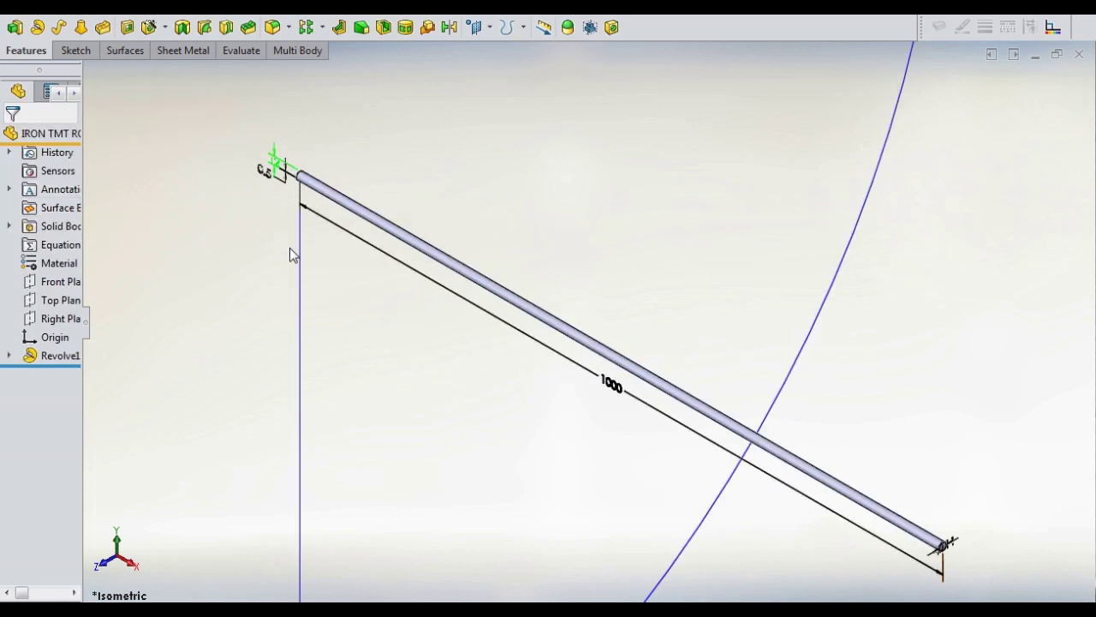
{"action": "scroll", "coordinate": [821, 374], "scroll_direction": "down", "scroll_amount": 1}
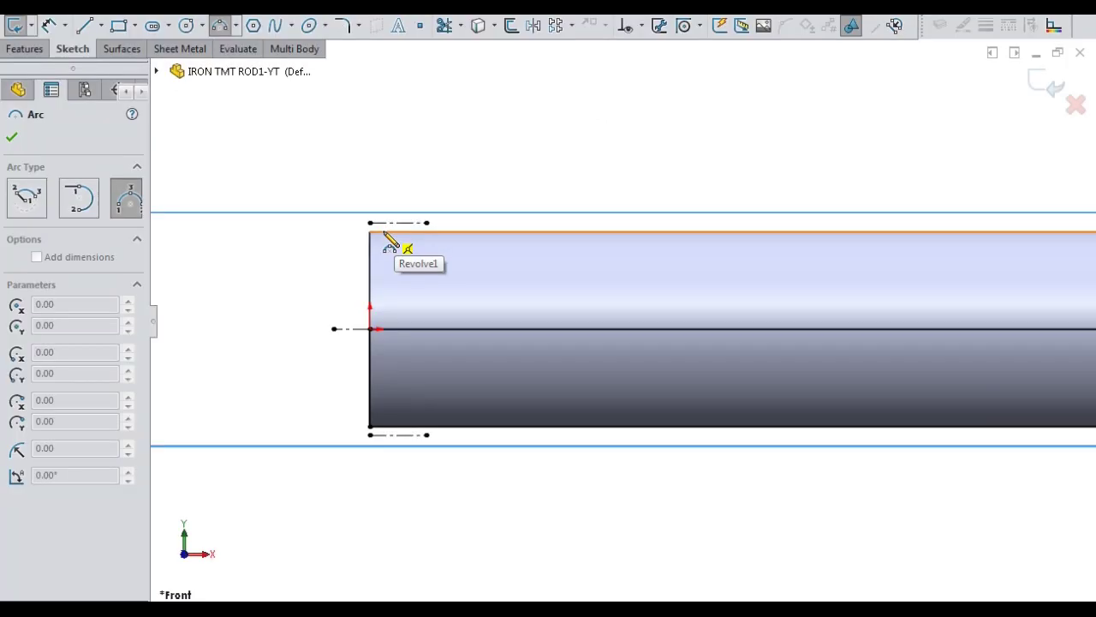
Draw a 3-point arc from the rod's top-left corner to its bottom edge and start dimensioning it.
{"action": "left_click", "coordinate": [385, 236]}
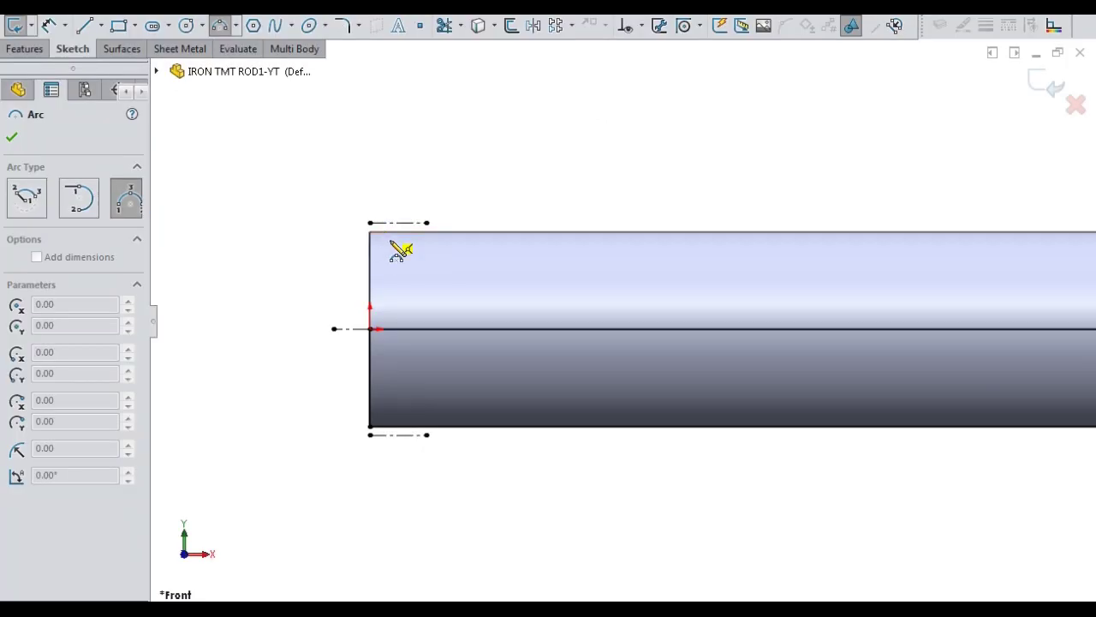
{"action": "left_click", "coordinate": [485, 425]}
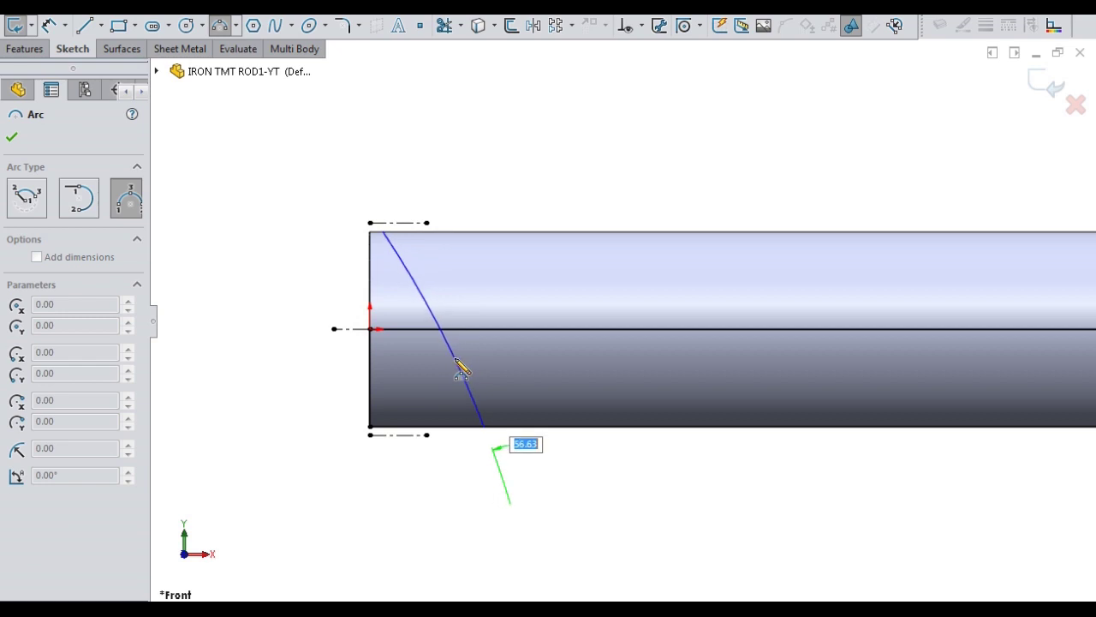
{"action": "left_click", "coordinate": [460, 368]}
{"action": "key", "text": "Escape"}
{"action": "left_click", "coordinate": [483, 194]}
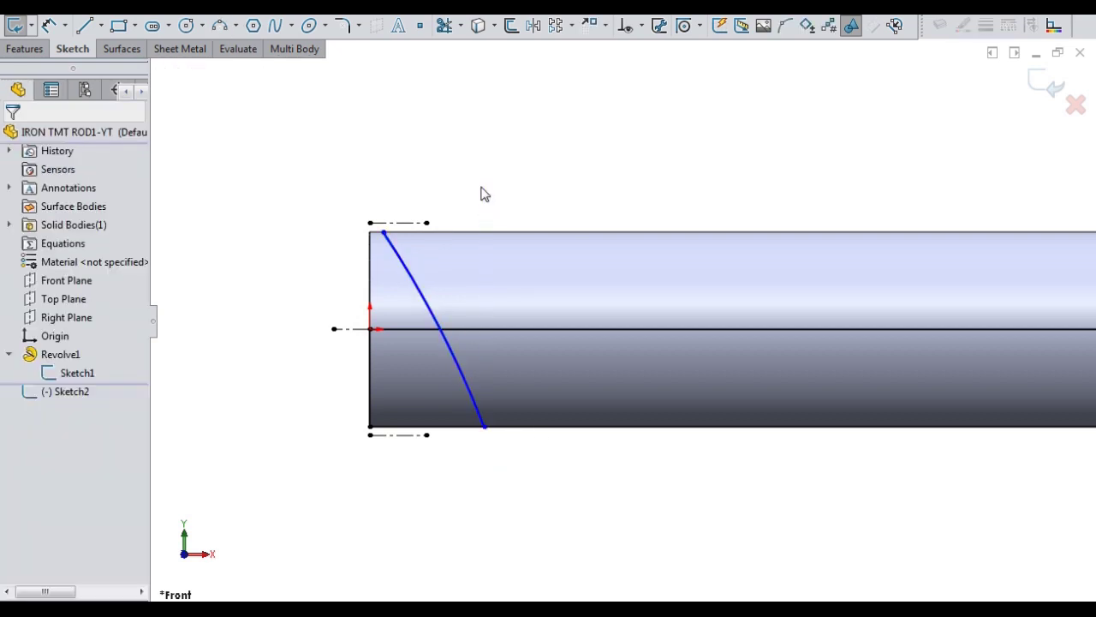
{"action": "left_click", "coordinate": [384, 235]}
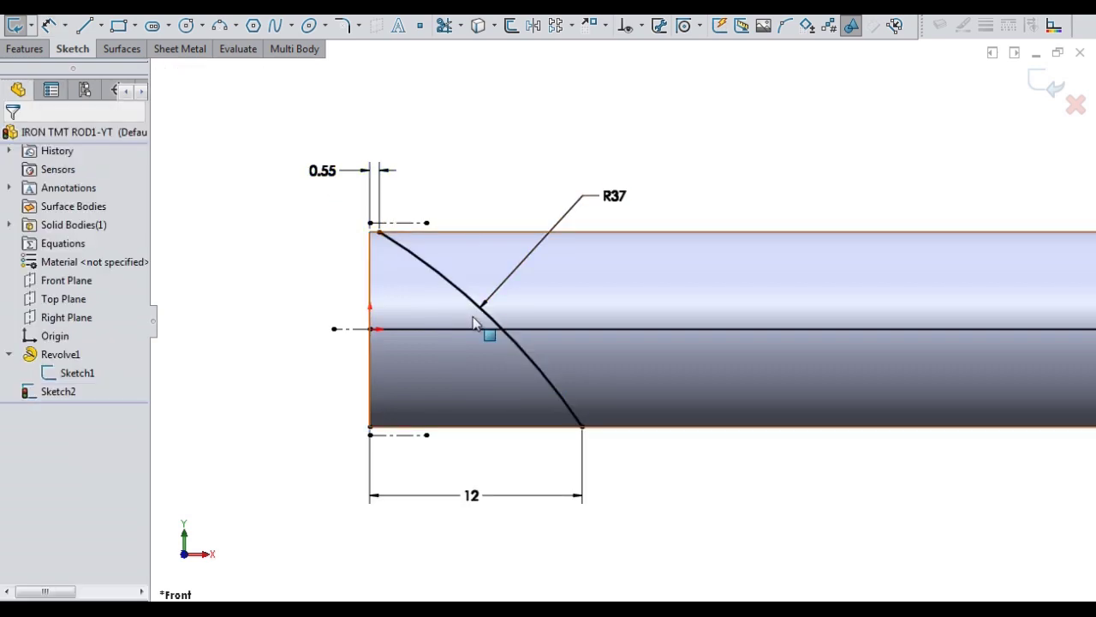
{"action": "middle_click_drag", "start_coordinate": [446, 302], "coordinate": [592, 432]}
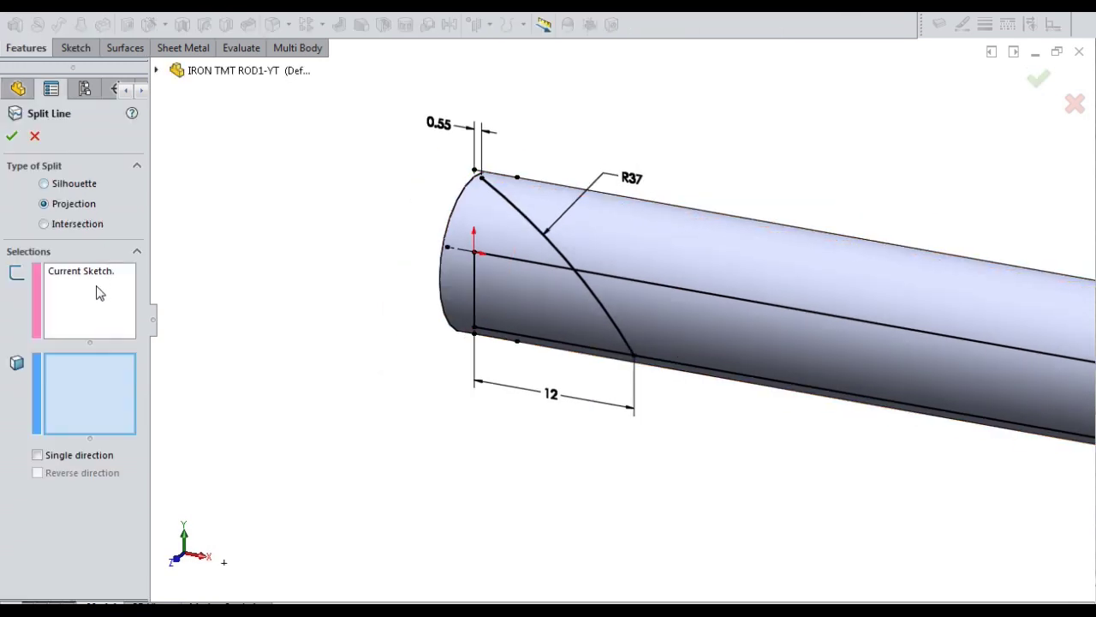
Project the arc sketch onto the rod's curved face as Split Line1.
{"action": "left_click", "coordinate": [114, 385]}
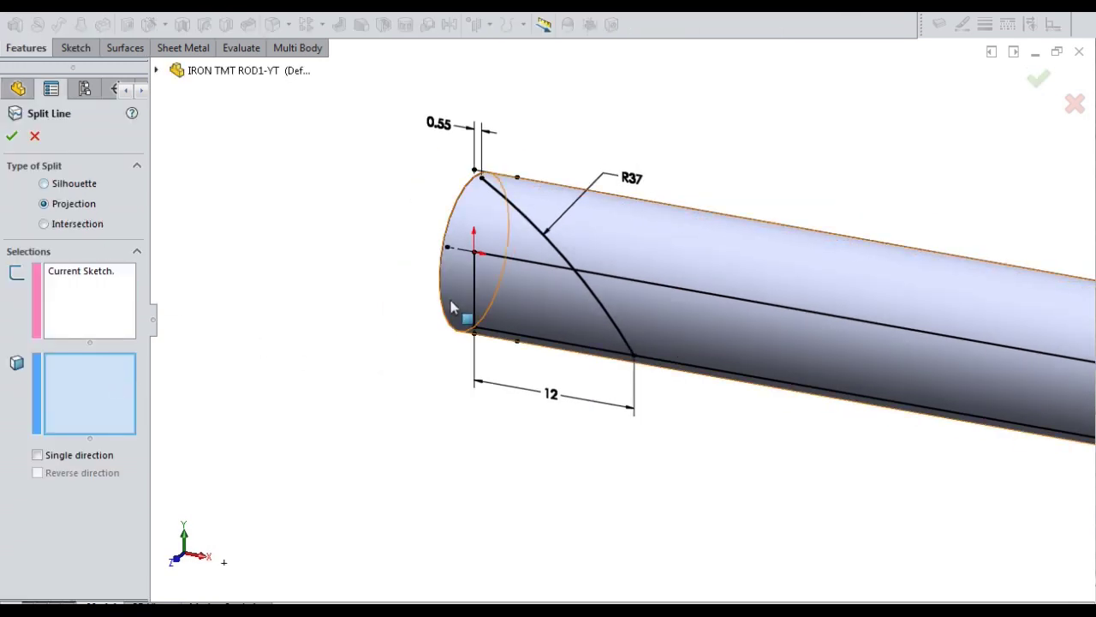
{"action": "left_click", "coordinate": [520, 286]}
{"action": "left_click", "coordinate": [12, 135]}
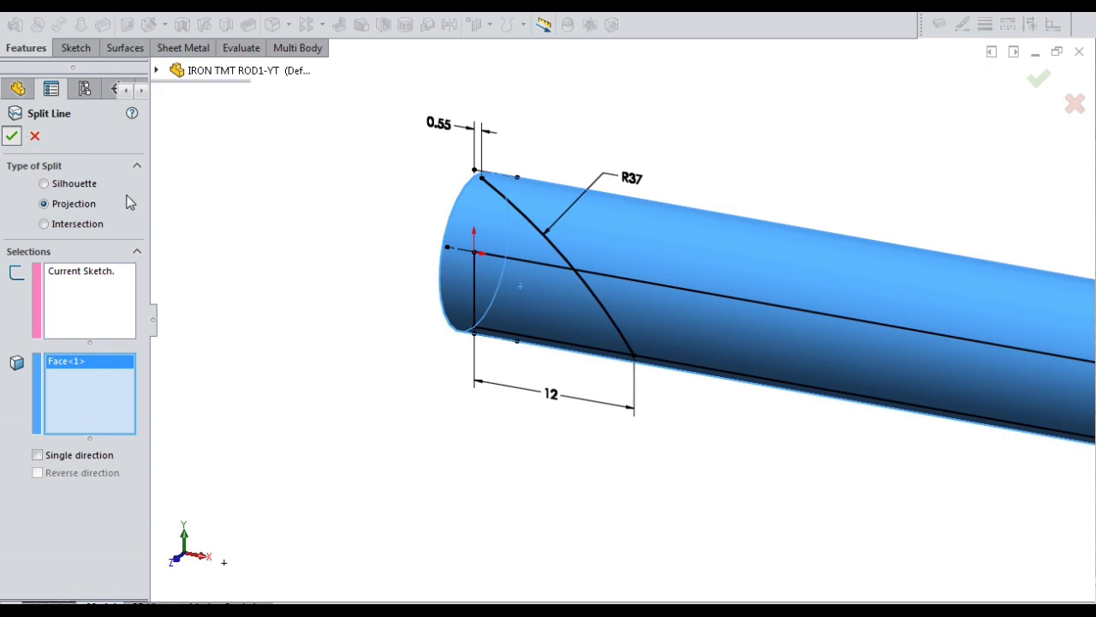
{"action": "mouse_move", "coordinate": [590, 197]}
{"action": "middle_mouse_down"}
{"action": "mouse_move", "coordinate": [641, 260]}
{"action": "mouse_move", "coordinate": [558, 272]}
{"action": "mouse_move", "coordinate": [509, 265]}
{"action": "mouse_move", "coordinate": [646, 232]}
{"action": "mouse_move", "coordinate": [557, 339]}
{"action": "mouse_move", "coordinate": [394, 238]}
{"action": "middle_mouse_up"}
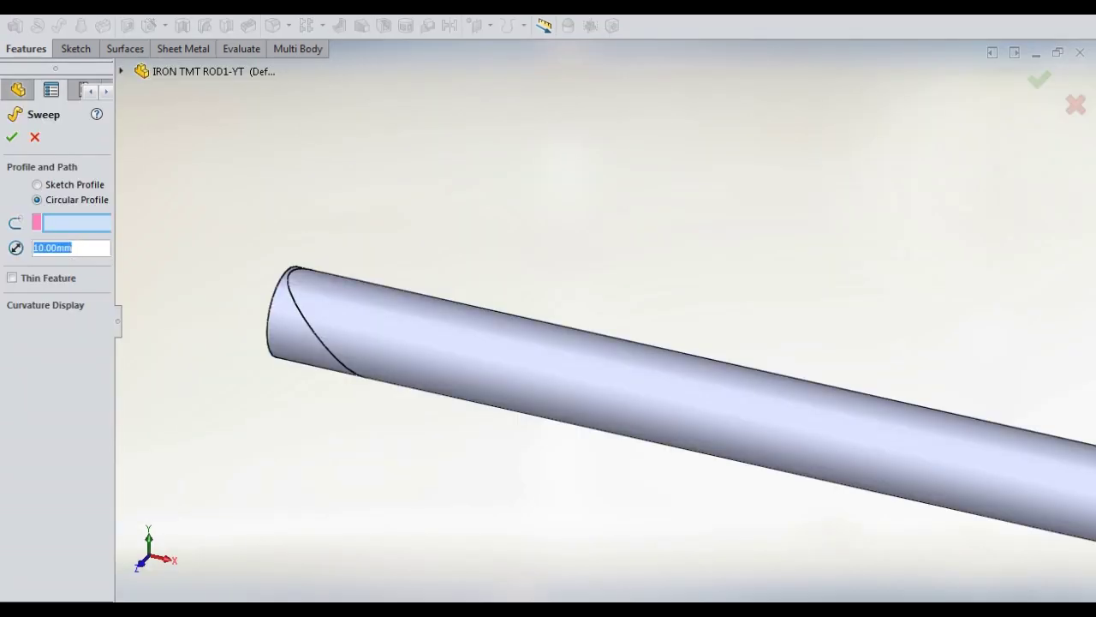
Sweep a 1 mm circular rib along the diagonal split edge, kept as a separate body.
{"action": "type", "text": "1"}
{"action": "left_click", "coordinate": [61, 222]}
{"action": "right_click", "coordinate": [77, 232]}
{"action": "left_click", "coordinate": [128, 255]}
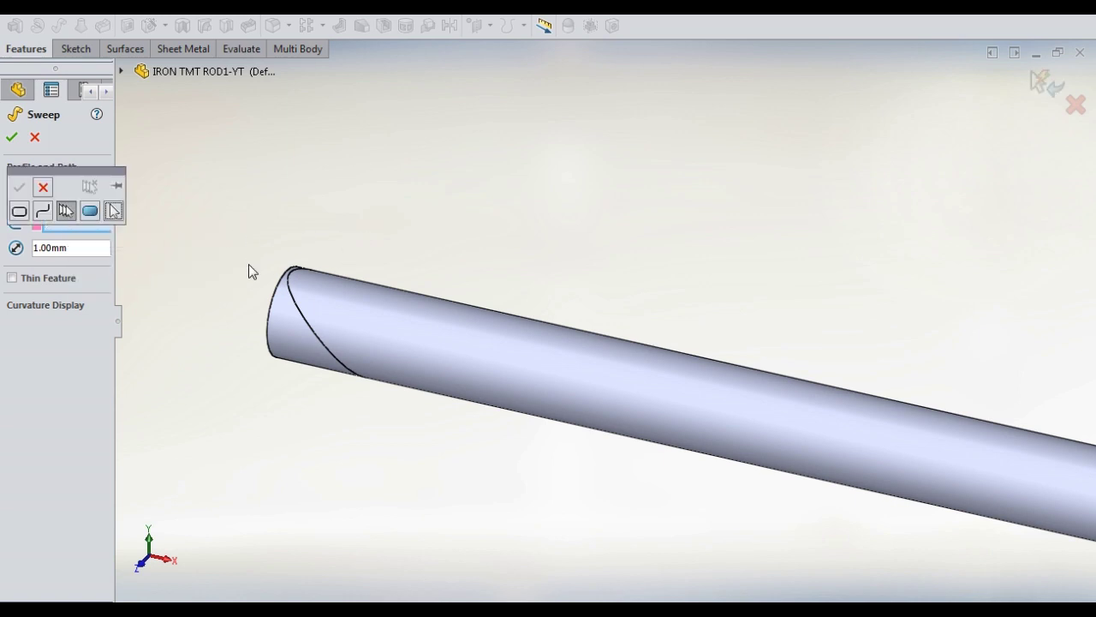
{"action": "left_click", "coordinate": [307, 302]}
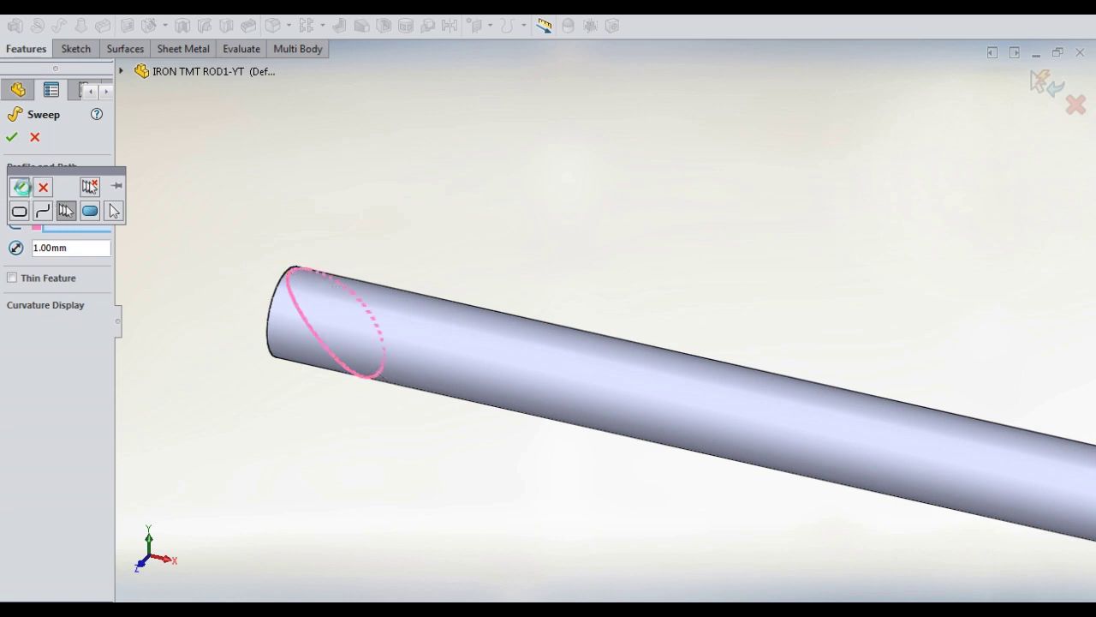
{"action": "left_click", "coordinate": [19, 187]}
{"action": "left_click", "coordinate": [38, 286]}
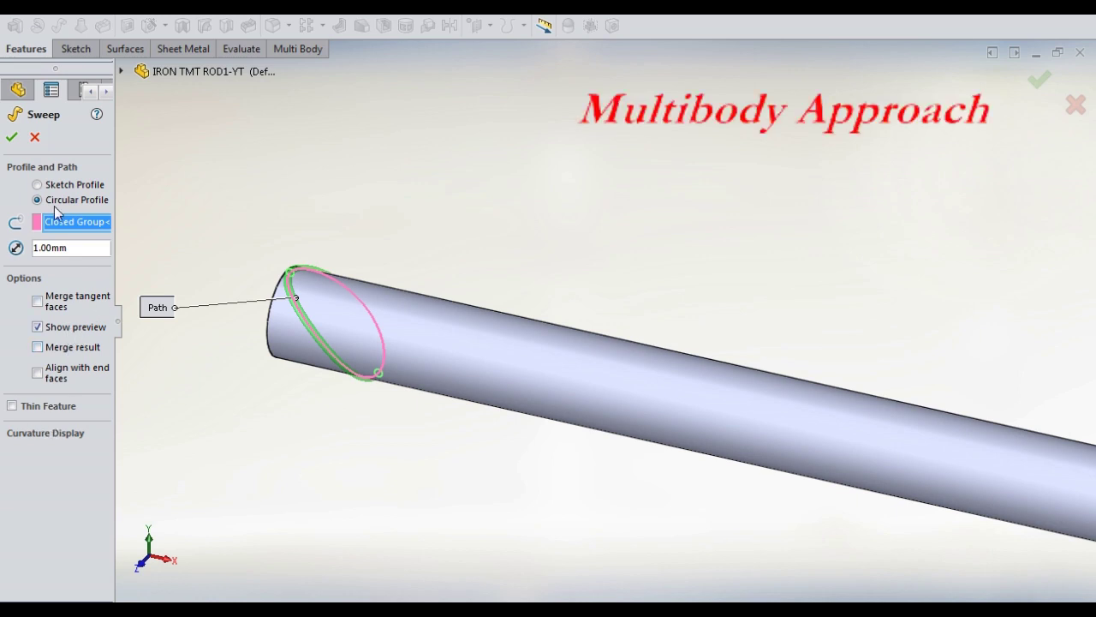
{"action": "left_click", "coordinate": [12, 137]}
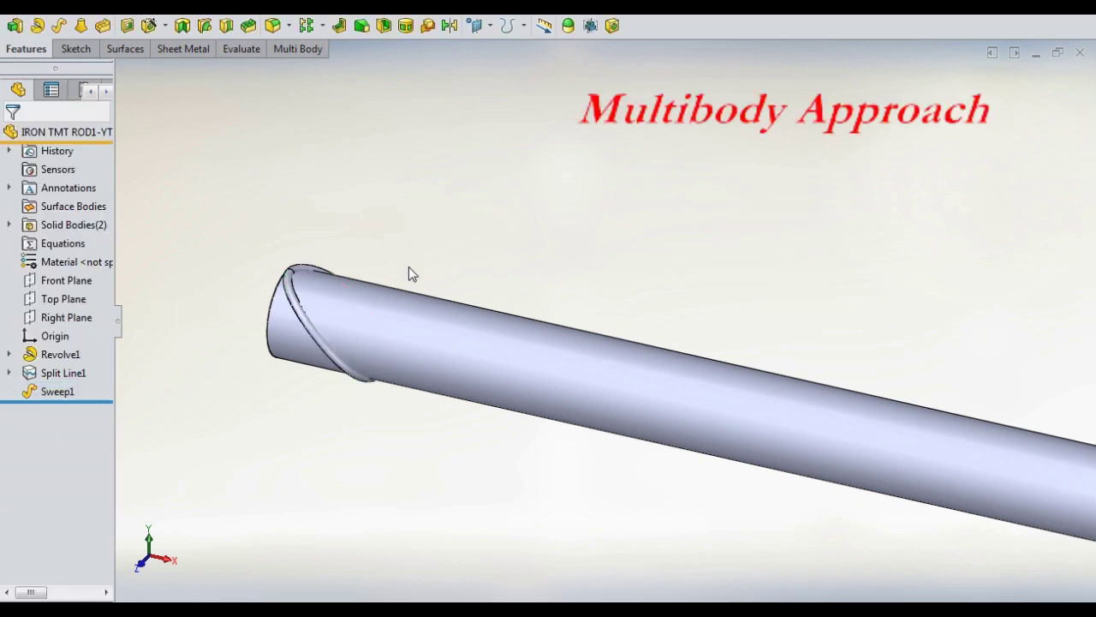
{"action": "scroll", "coordinate": [314, 289], "scroll_direction": "down", "scroll_amount": 3}
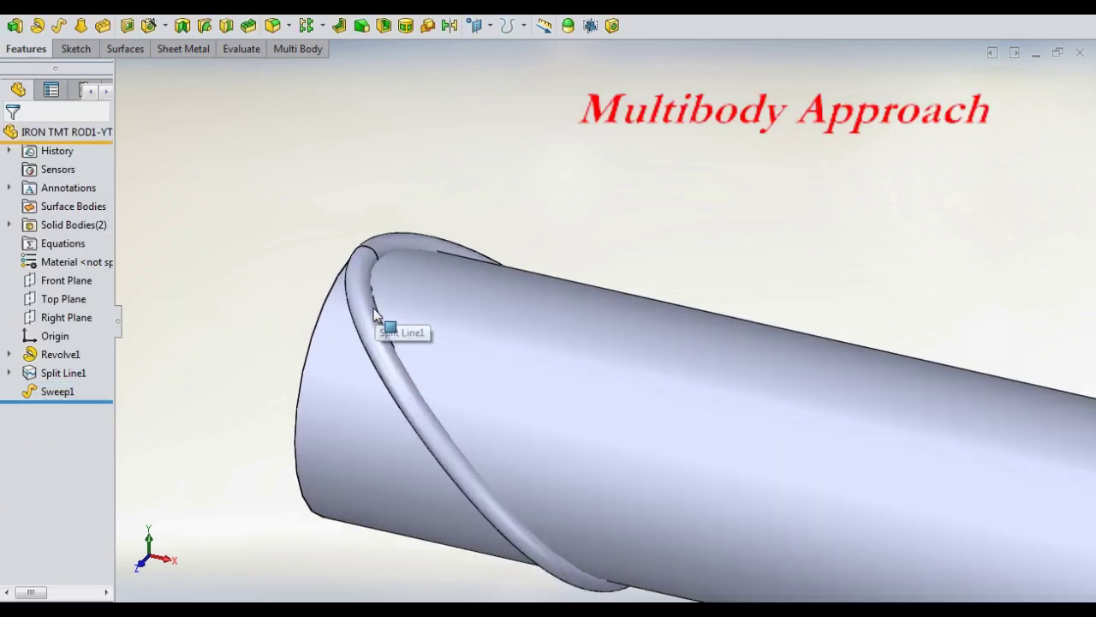
{"action": "mouse_move", "coordinate": [385, 325]}
{"action": "middle_mouse_down"}
{"action": "mouse_move", "coordinate": [491, 313]}
{"action": "mouse_move", "coordinate": [420, 304]}
{"action": "mouse_move", "coordinate": [502, 289]}
{"action": "mouse_move", "coordinate": [317, 263]}
{"action": "mouse_move", "coordinate": [420, 321]}
{"action": "middle_mouse_up"}
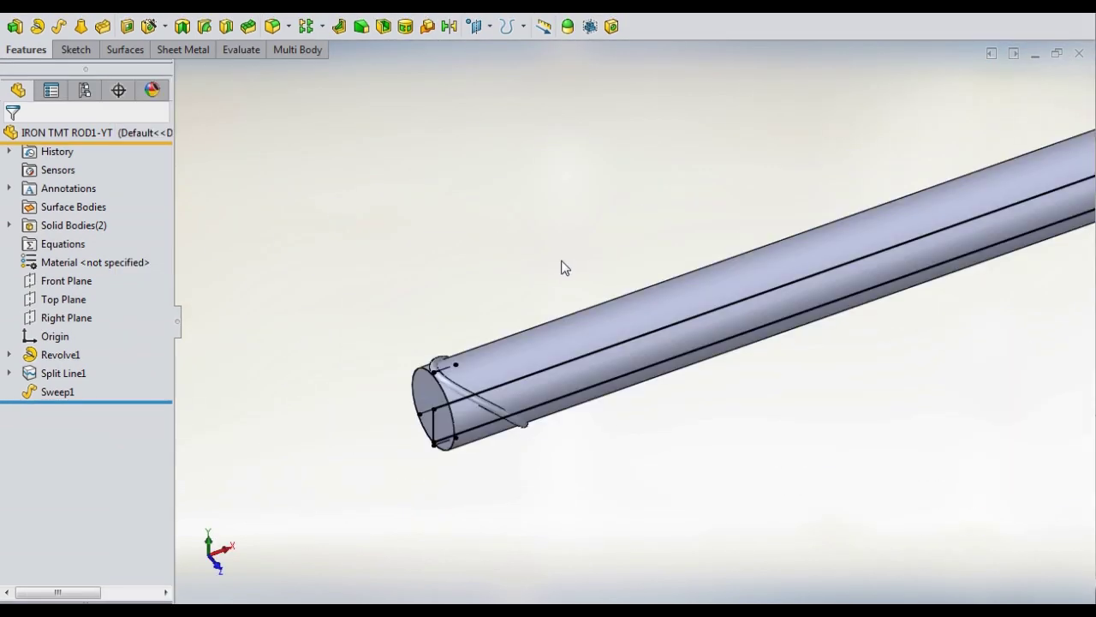
Pattern the Sweep1 rib body along the rod's axis line, 126 copies at 7.99 mm.
{"action": "key", "text": "ctrl+1"}
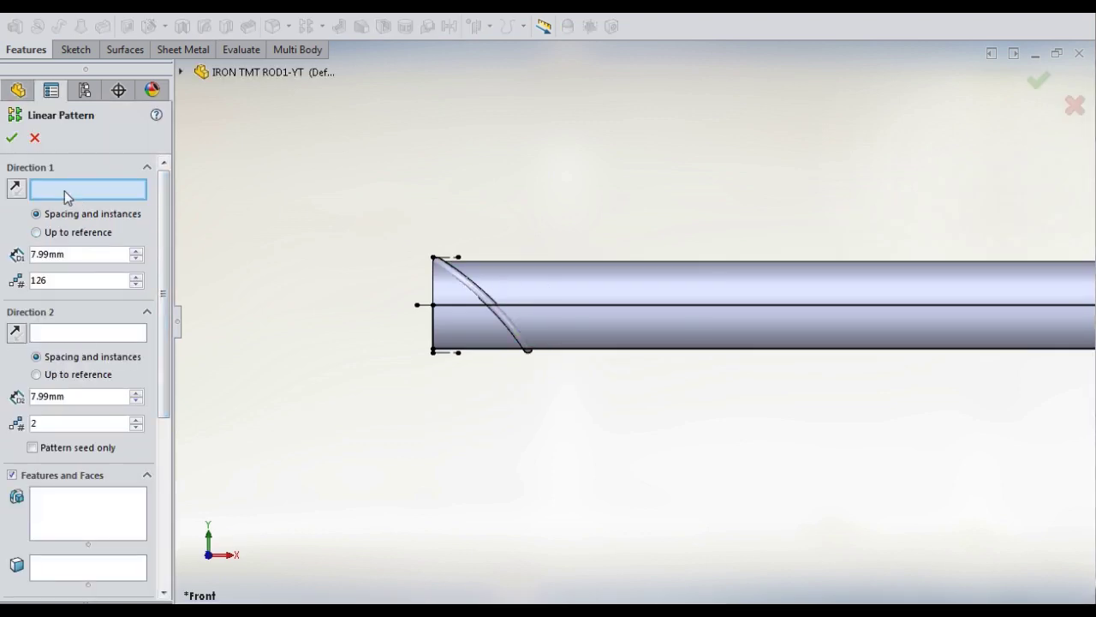
{"action": "left_click", "coordinate": [575, 306]}
{"action": "mouse_move", "coordinate": [541, 374]}
{"action": "middle_mouse_down"}
{"action": "mouse_move", "coordinate": [495, 445]}
{"action": "mouse_move", "coordinate": [408, 426]}
{"action": "middle_mouse_up"}
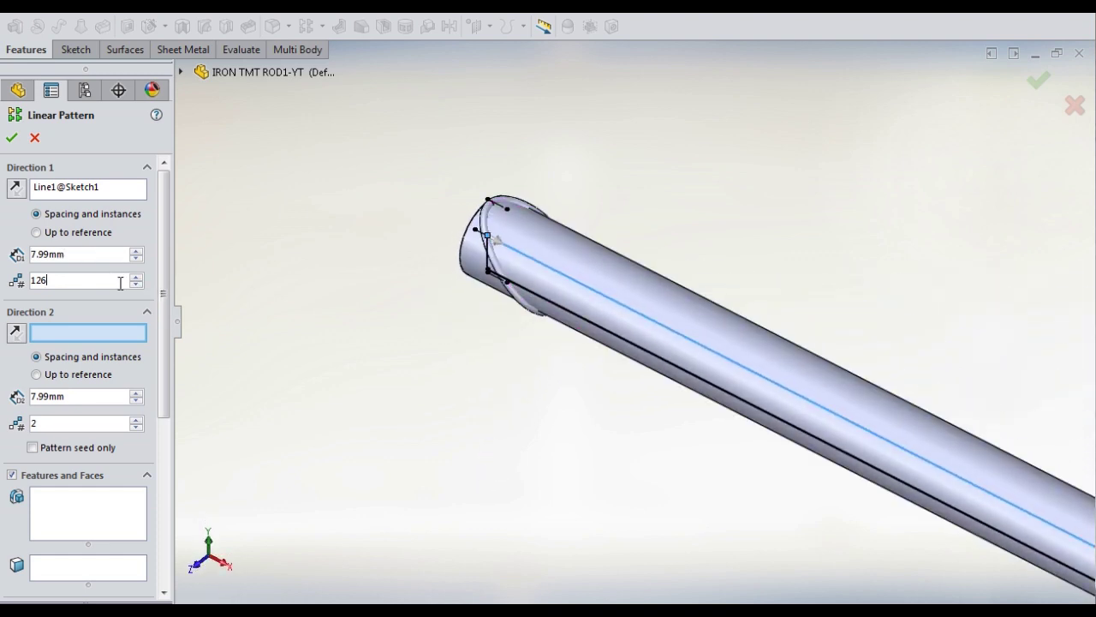
{"action": "left_click_drag", "start_coordinate": [161, 393], "coordinate": [170, 480]}
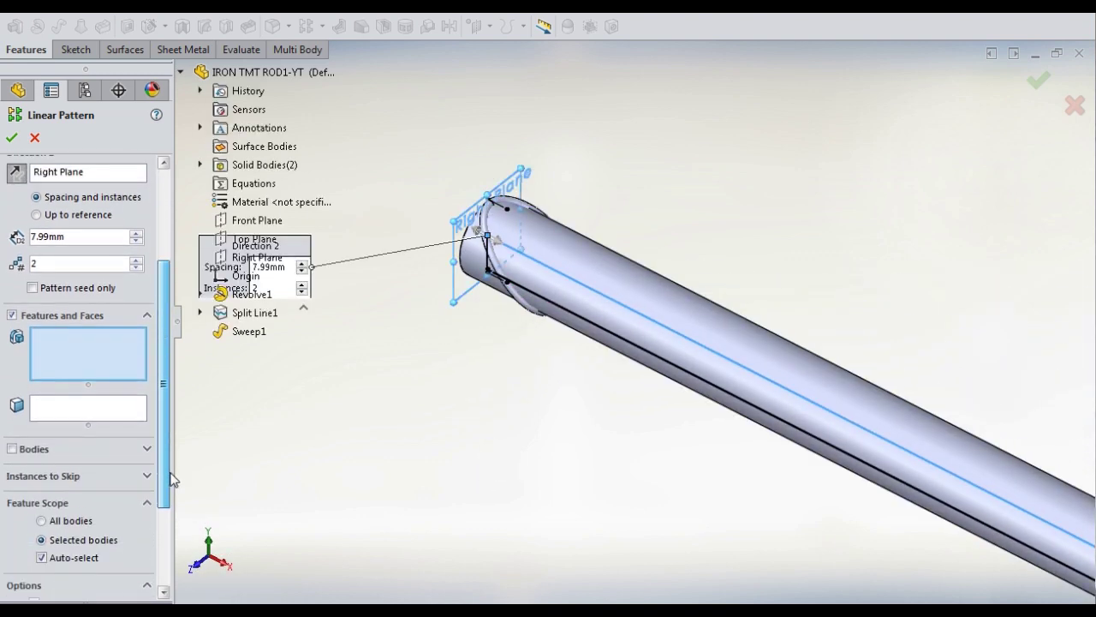
{"action": "left_click", "coordinate": [12, 449]}
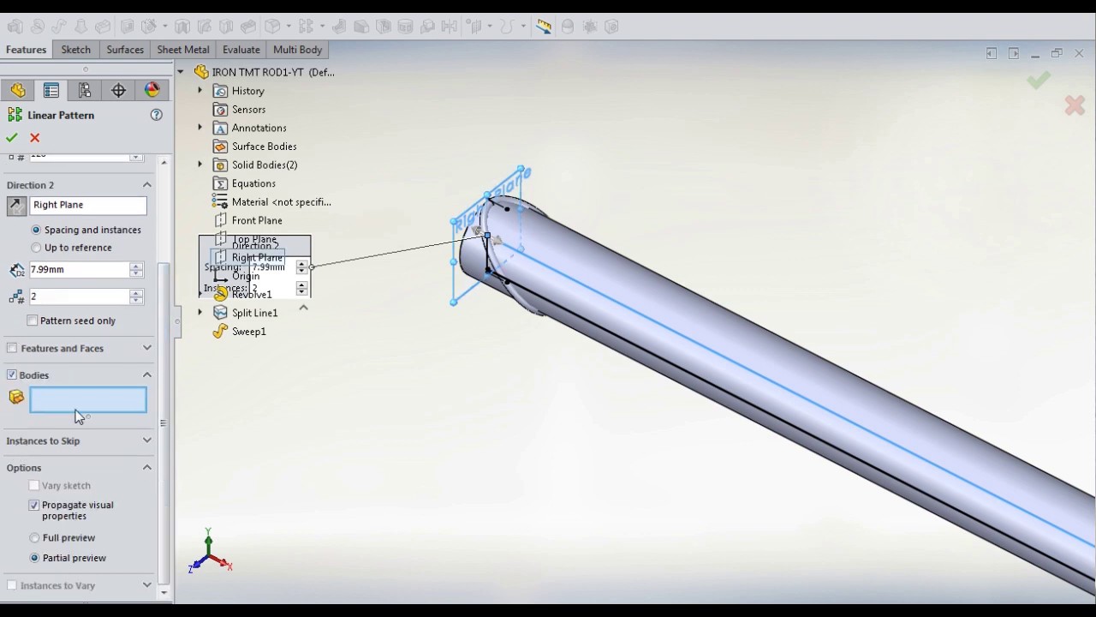
{"action": "left_click", "coordinate": [516, 302]}
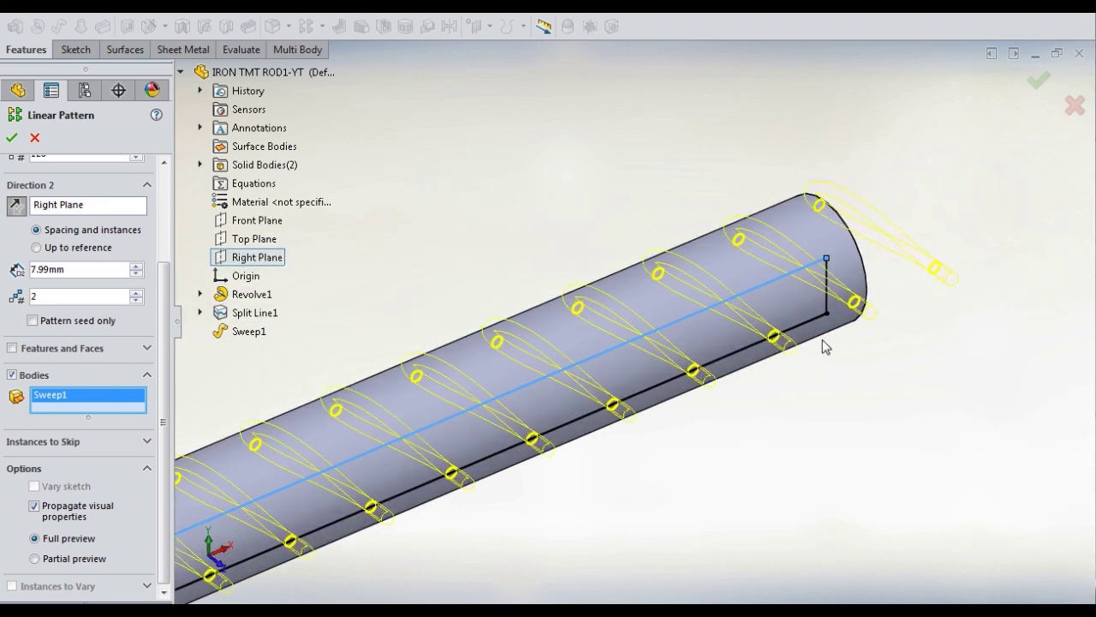
Sketch on the rod's end face in Left view and extrude it Up To Surface, merged into the rod.
{"action": "scroll", "coordinate": [425, 328], "scroll_direction": "down", "scroll_amount": 3}
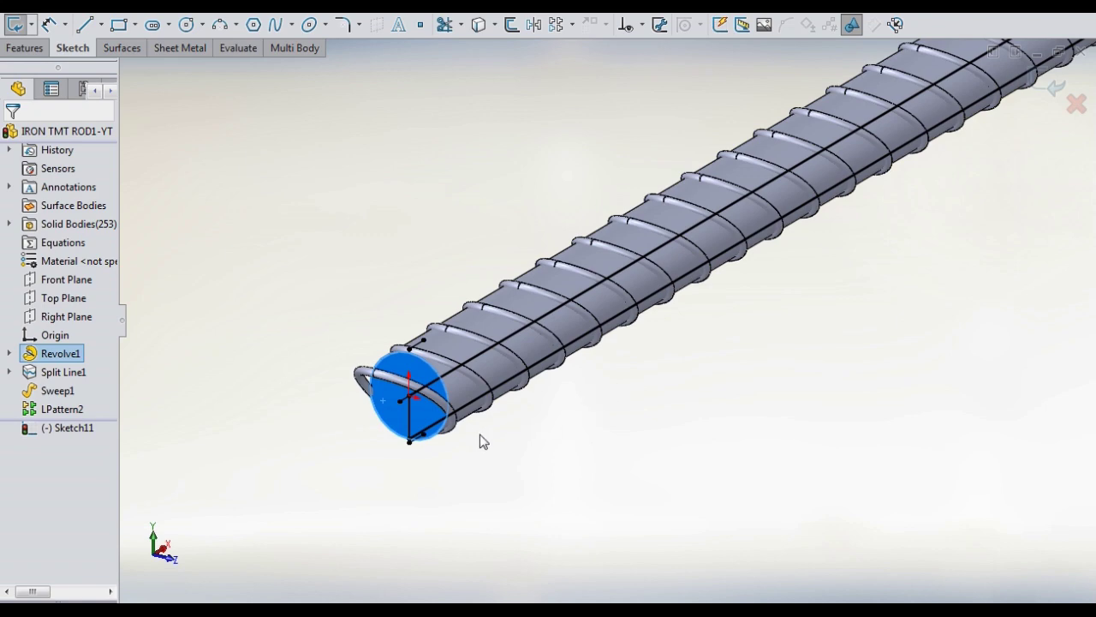
{"action": "key", "text": "space"}
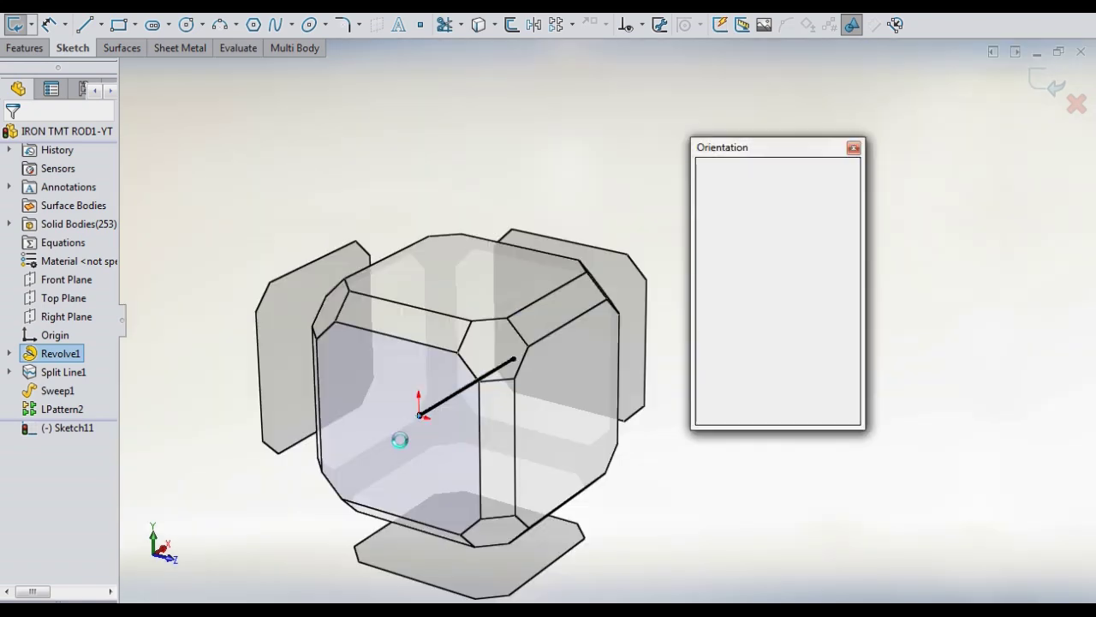
{"action": "left_click", "coordinate": [404, 444]}
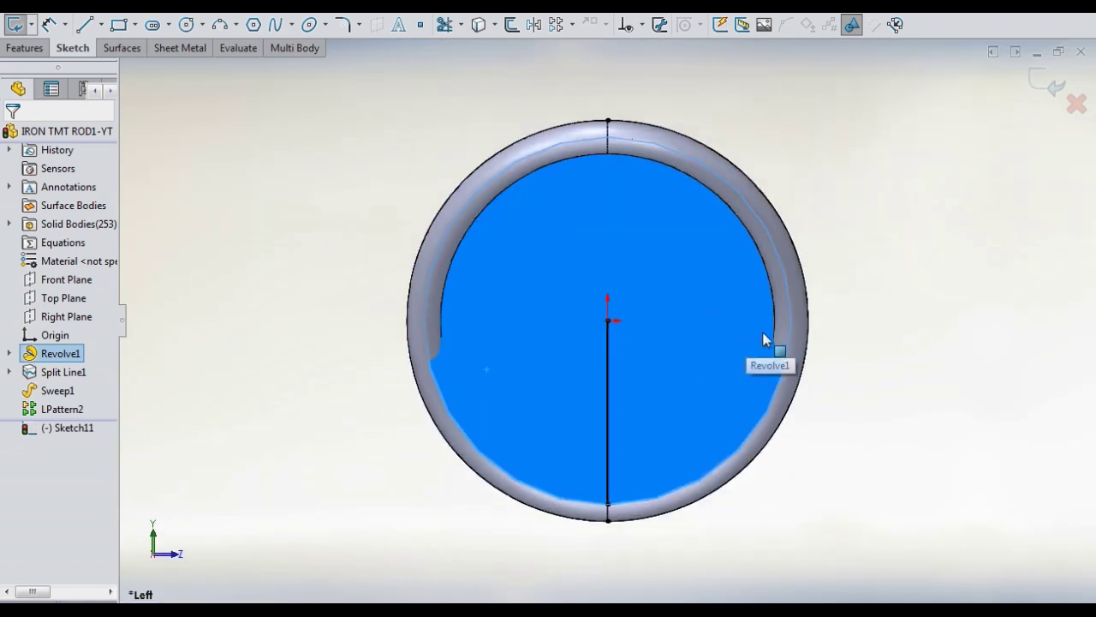
{"action": "left_click", "coordinate": [898, 318]}
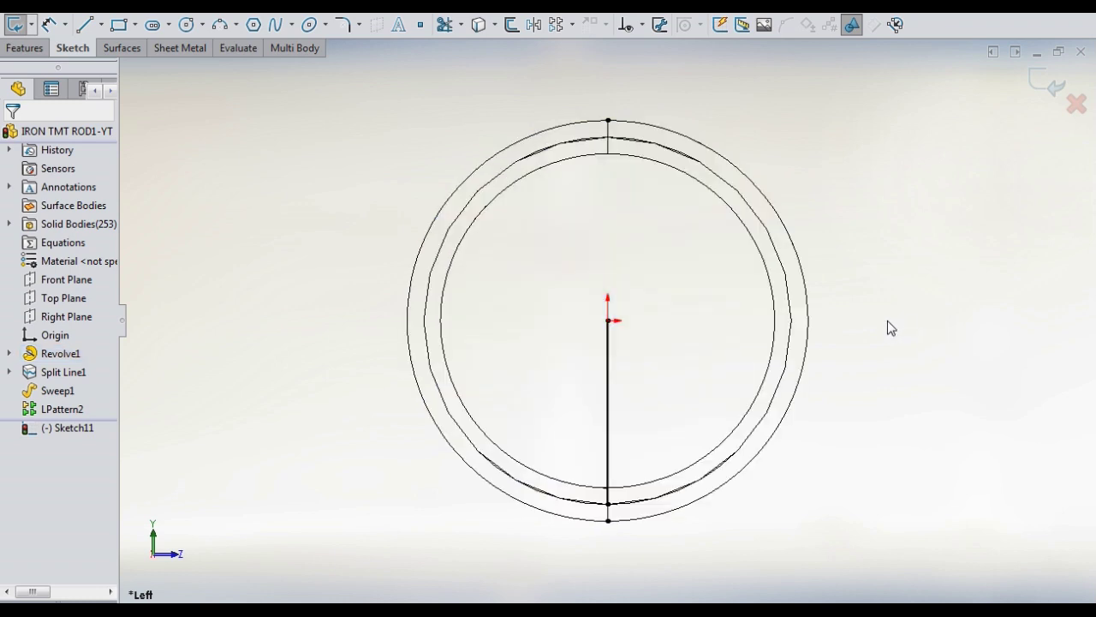
{"action": "key", "text": "ctrl+7"}
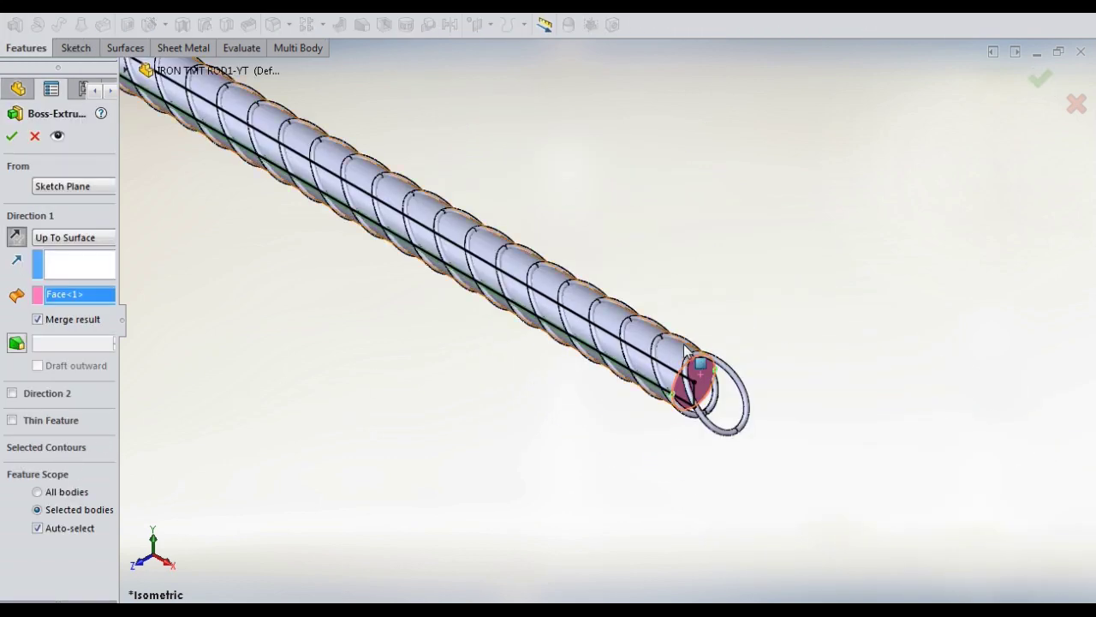
{"action": "scroll", "coordinate": [698, 380], "scroll_direction": "down", "scroll_amount": 2}
{"action": "scroll", "coordinate": [698, 379], "scroll_direction": "down", "scroll_amount": 3}
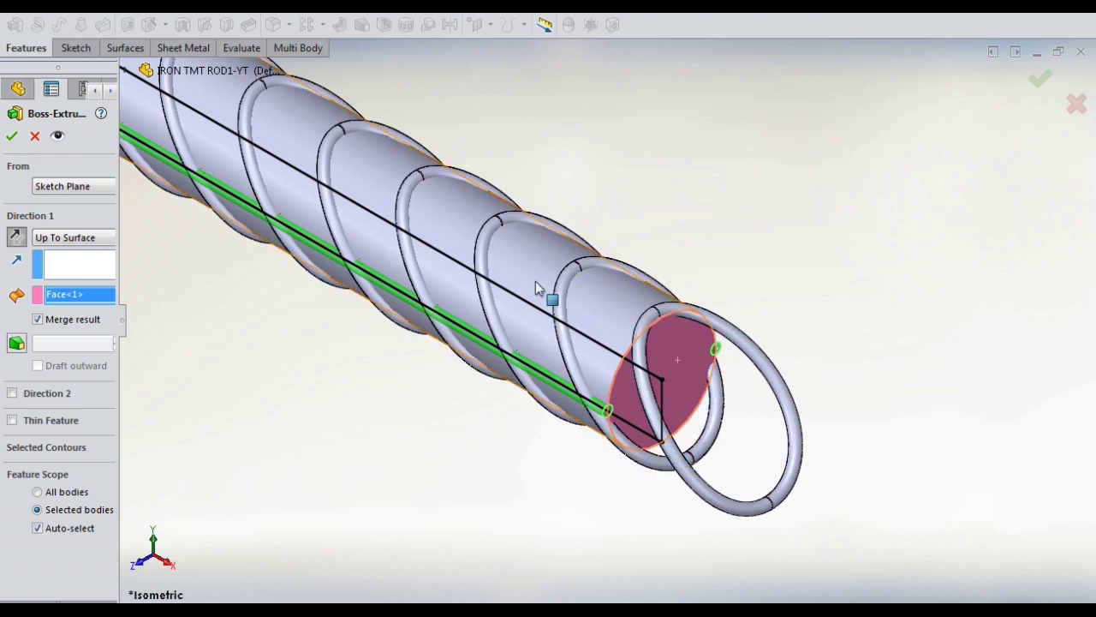
{"action": "key", "text": "Return"}
{"action": "mouse_move", "coordinate": [548, 289]}
{"action": "middle_mouse_down"}
{"action": "mouse_move", "coordinate": [509, 308]}
{"action": "mouse_move", "coordinate": [573, 286]}
{"action": "middle_mouse_up"}
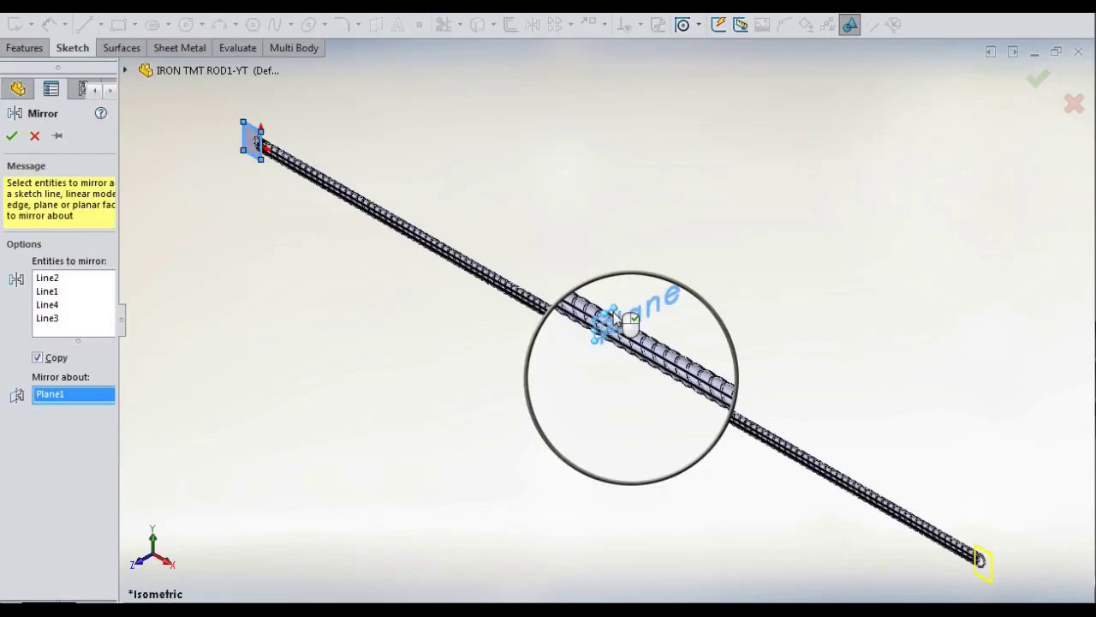
Mirror the end sketch lines about Plane1 and extrude-cut both rod ends flat.
{"action": "key", "text": "Return"}
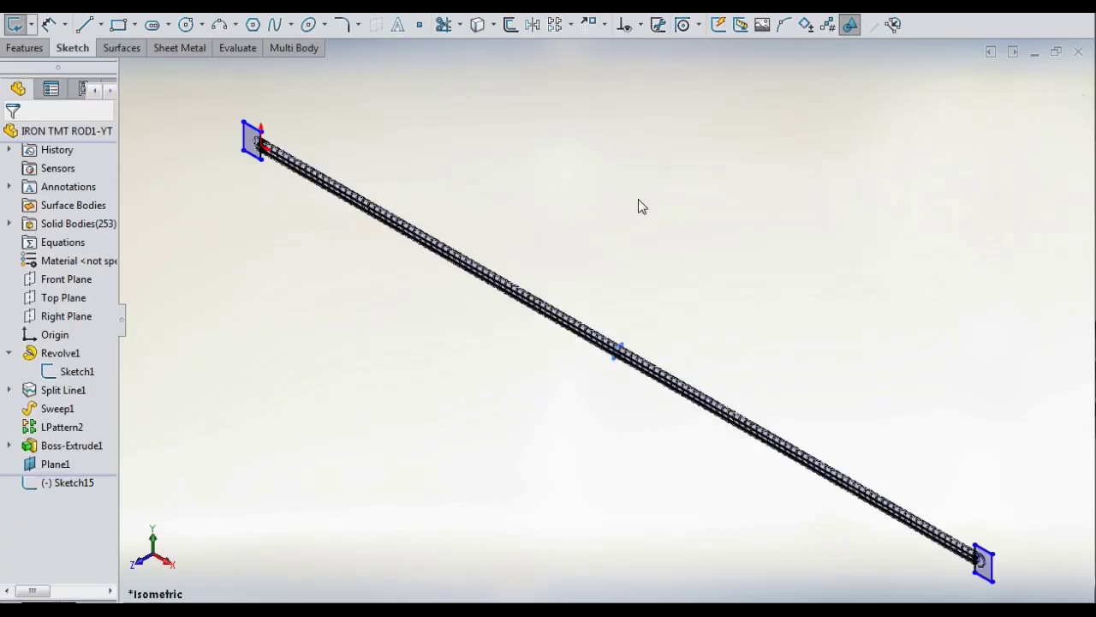
{"action": "left_click", "coordinate": [39, 47]}
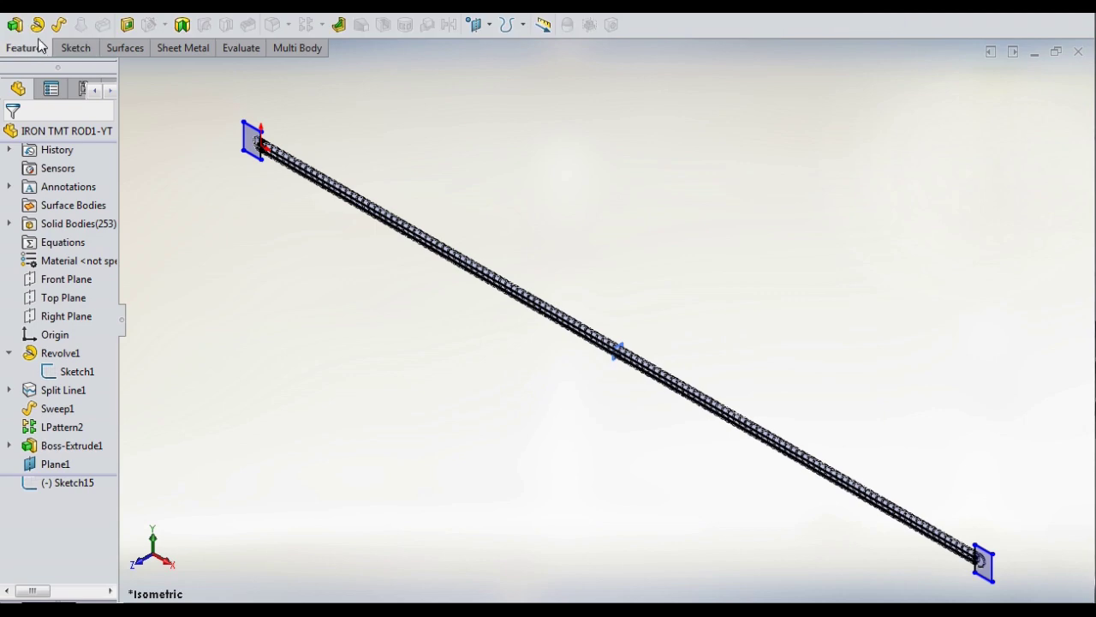
{"action": "key", "text": "Return"}
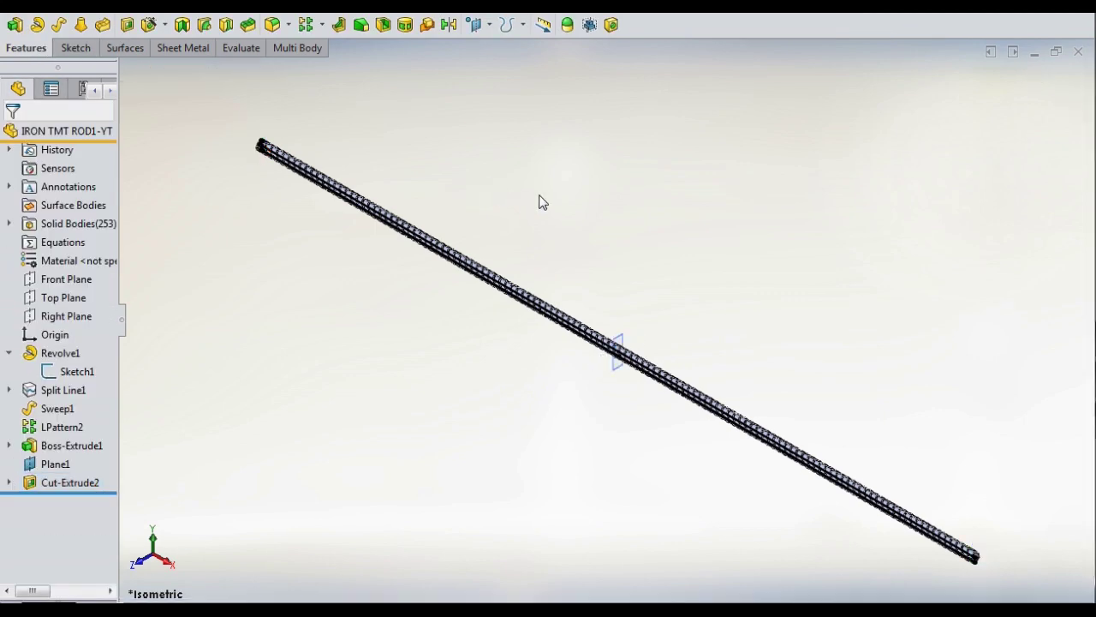
{"action": "mouse_move", "coordinate": [697, 384]}
{"action": "middle_mouse_down"}
{"action": "mouse_move", "coordinate": [748, 380]}
{"action": "mouse_move", "coordinate": [724, 437]}
{"action": "middle_mouse_up"}
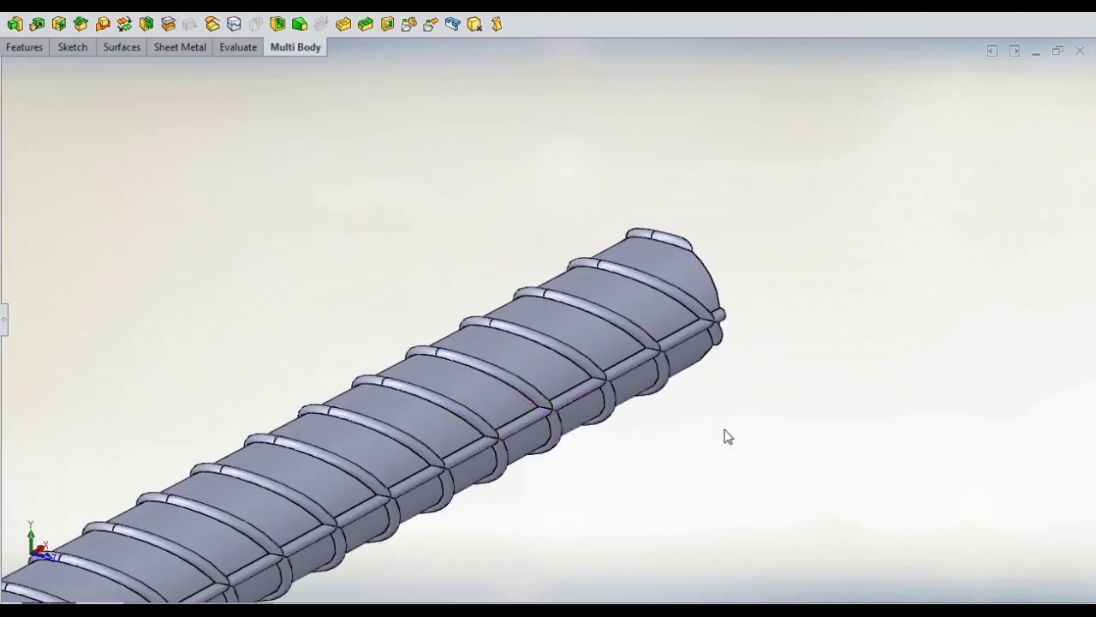
{"action": "scroll", "coordinate": [694, 452], "scroll_direction": "up", "scroll_amount": 3}
{"action": "scroll", "coordinate": [616, 458], "scroll_direction": "up", "scroll_amount": 3}
{"action": "mouse_move", "coordinate": [616, 457]}
{"action": "middle_mouse_down"}
{"action": "mouse_move", "coordinate": [608, 457]}
{"action": "mouse_move", "coordinate": [673, 434]}
{"action": "mouse_move", "coordinate": [720, 432]}
{"action": "mouse_move", "coordinate": [593, 440]}
{"action": "mouse_move", "coordinate": [566, 465]}
{"action": "middle_mouse_up"}
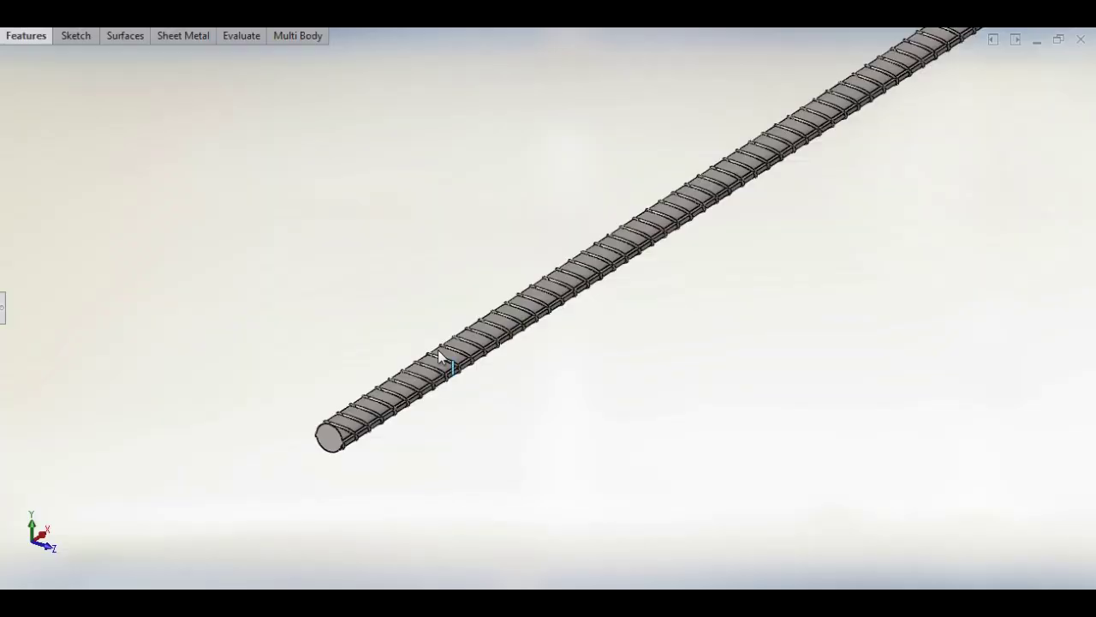
{"action": "scroll", "coordinate": [438, 350], "scroll_direction": "down", "scroll_amount": 2}
{"action": "mouse_move", "coordinate": [587, 446]}
{"action": "middle_mouse_down"}
{"action": "mouse_move", "coordinate": [562, 424]}
{"action": "mouse_move", "coordinate": [663, 403]}
{"action": "mouse_move", "coordinate": [555, 392]}
{"action": "mouse_move", "coordinate": [563, 419]}
{"action": "middle_mouse_up"}
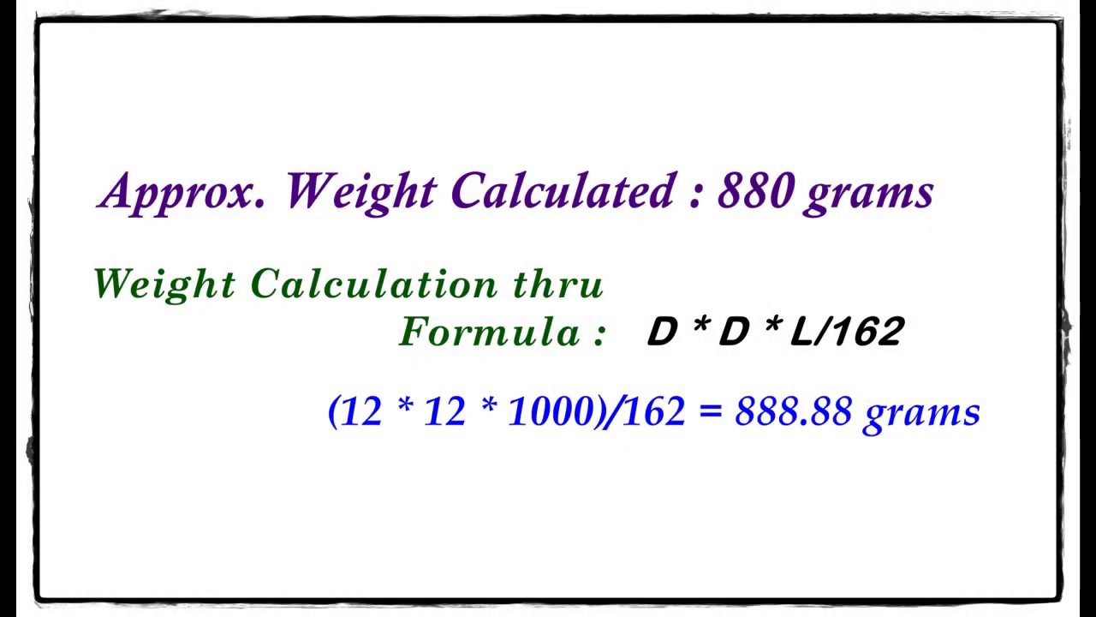